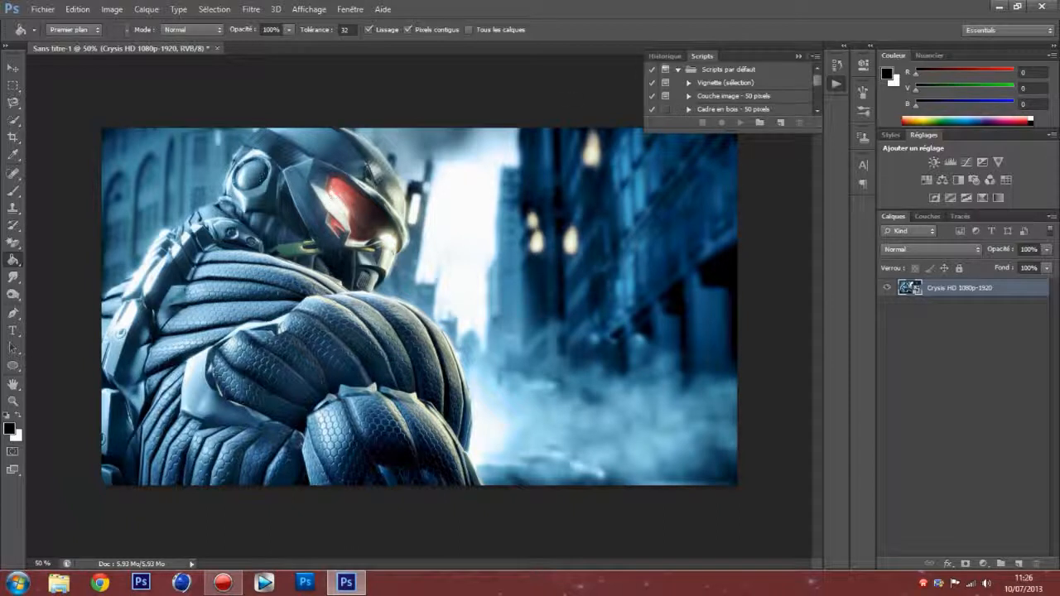
Step: Collapse the floating Scripts panel to clear the area above the image
left_click(800, 56)
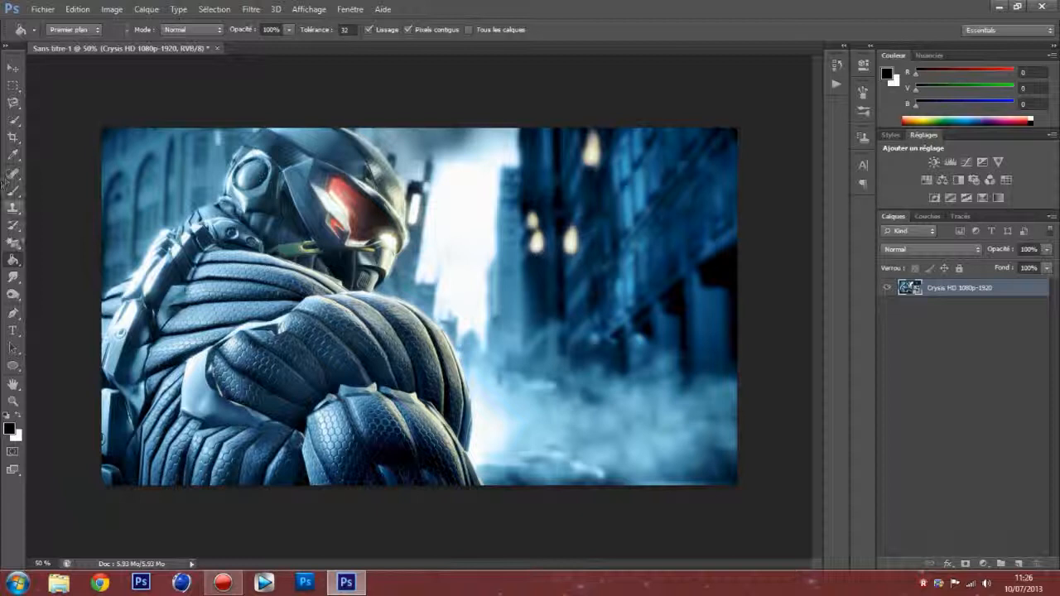
left_click(13, 101)
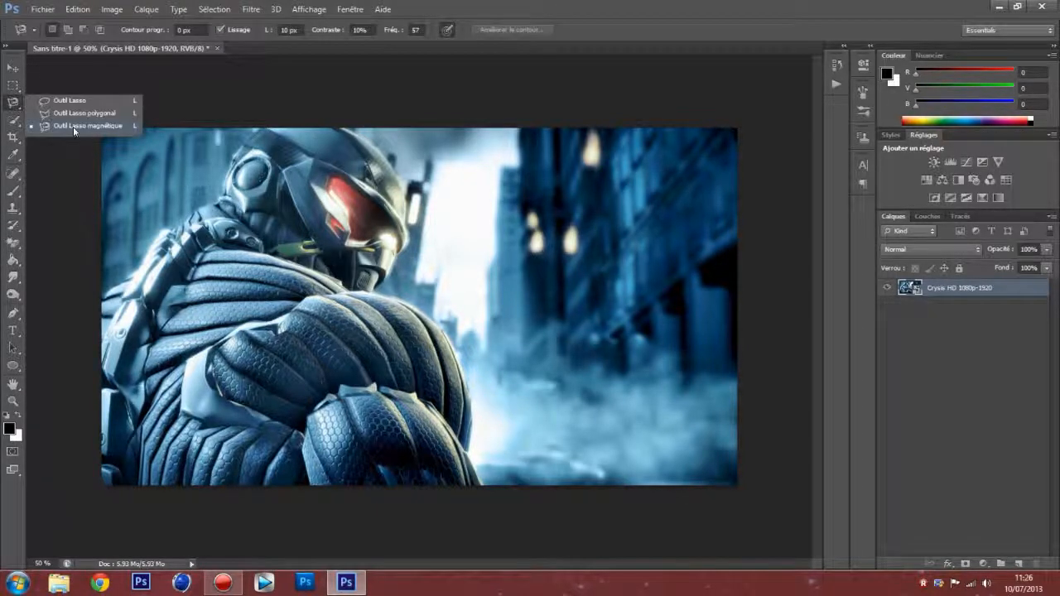
left_click(74, 128)
left_click(13, 241)
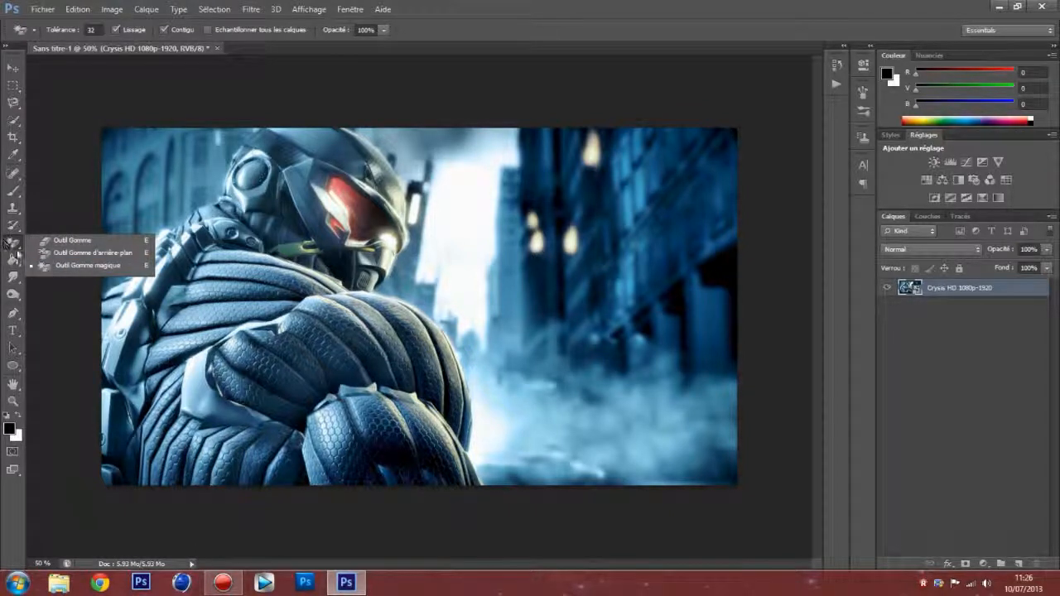
left_click(15, 242)
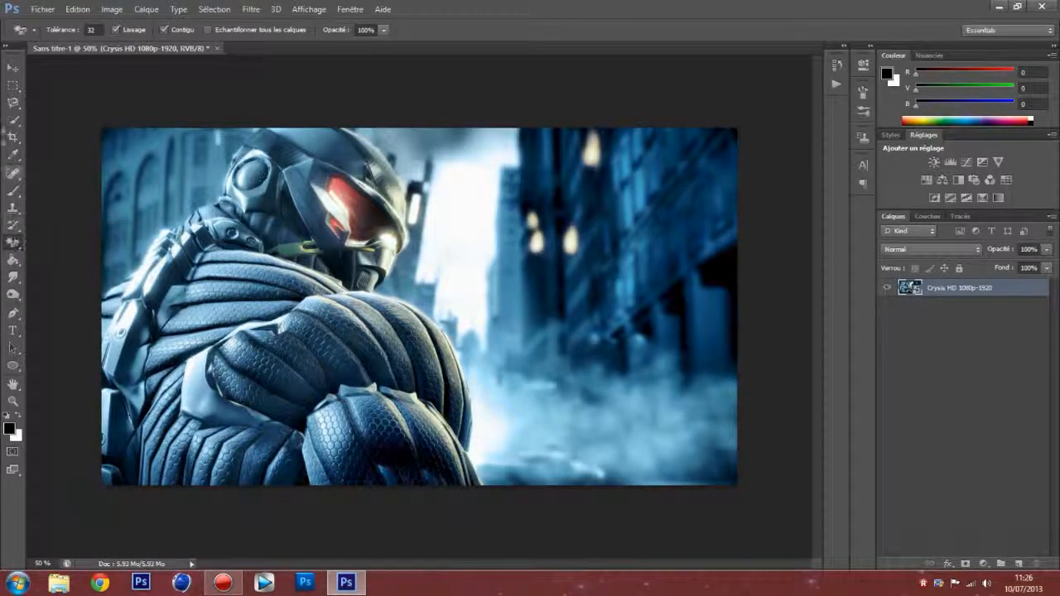
left_click(13, 87)
left_click_drag(12, 120, 49, 118)
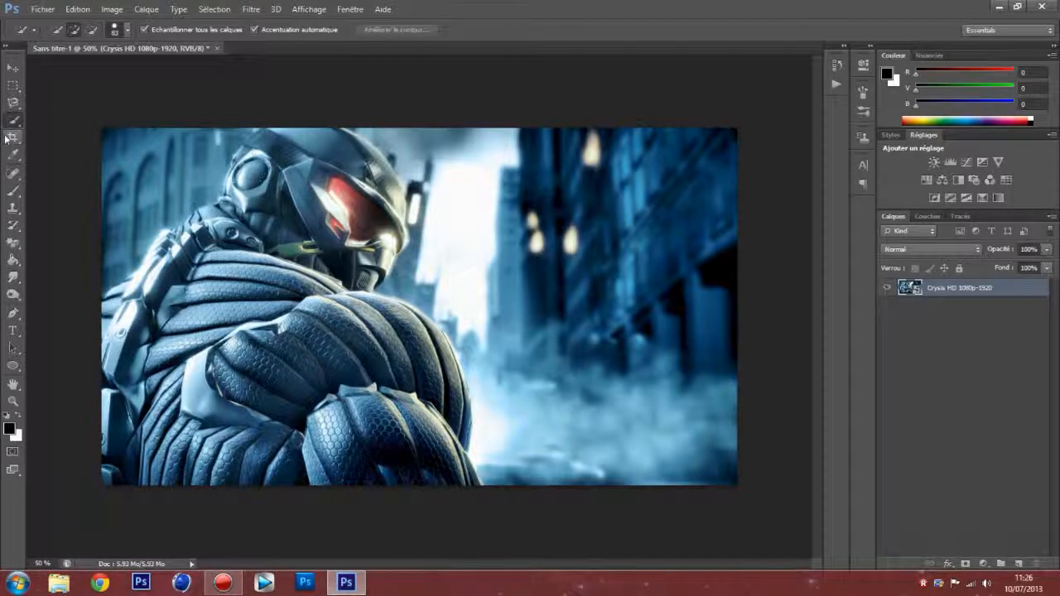
Step: Try selecting the armoured figure with the Magic Wand at tolerance 32, and clear the selection
mouse_move(13, 122)
left_mouse_down()
mouse_move(18, 138)
mouse_move(47, 132)
left_mouse_up()
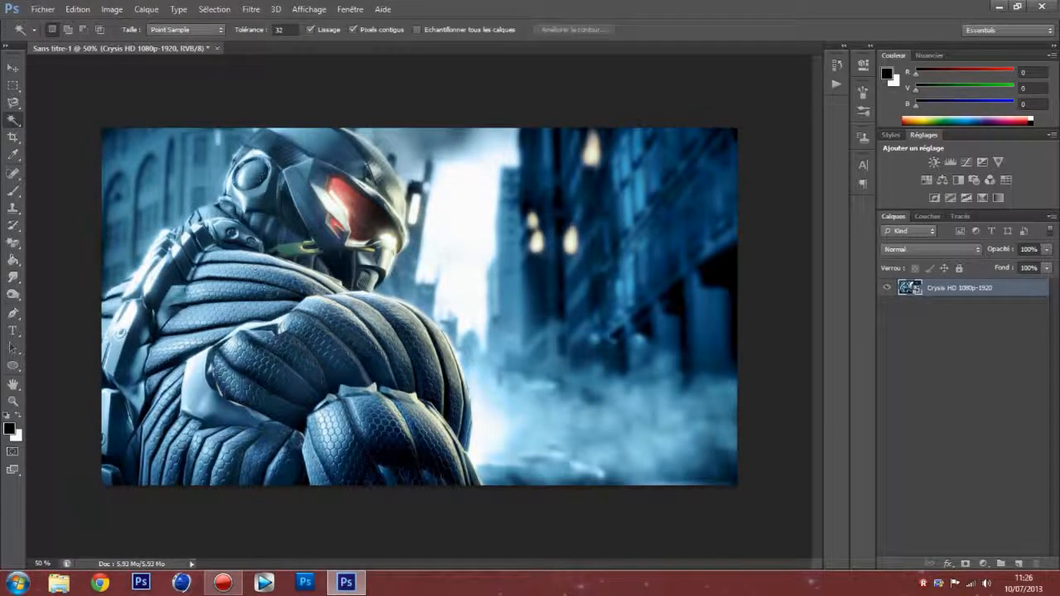
left_click(248, 257)
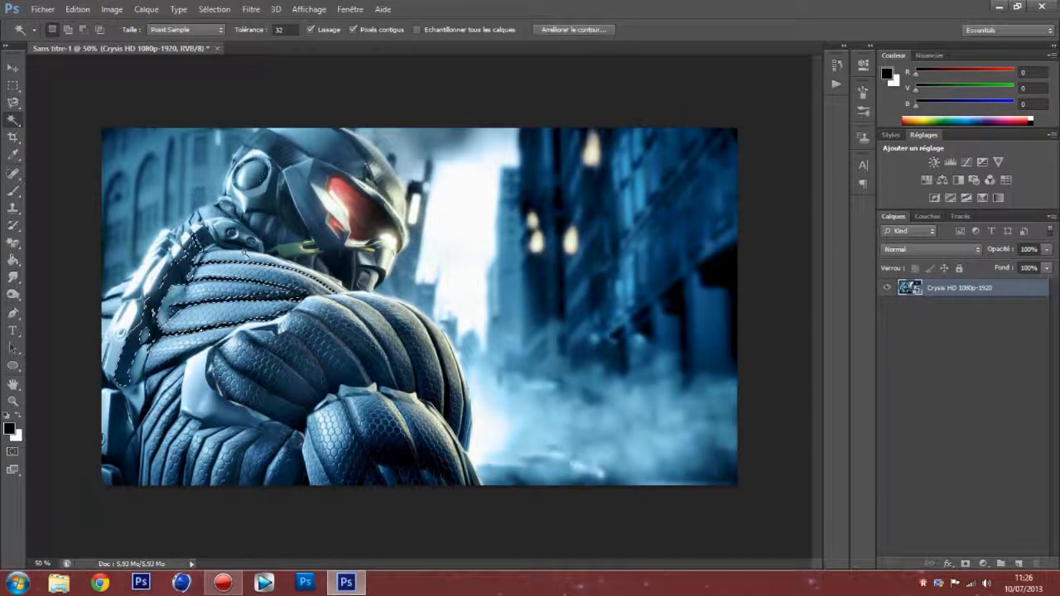
left_click(273, 159)
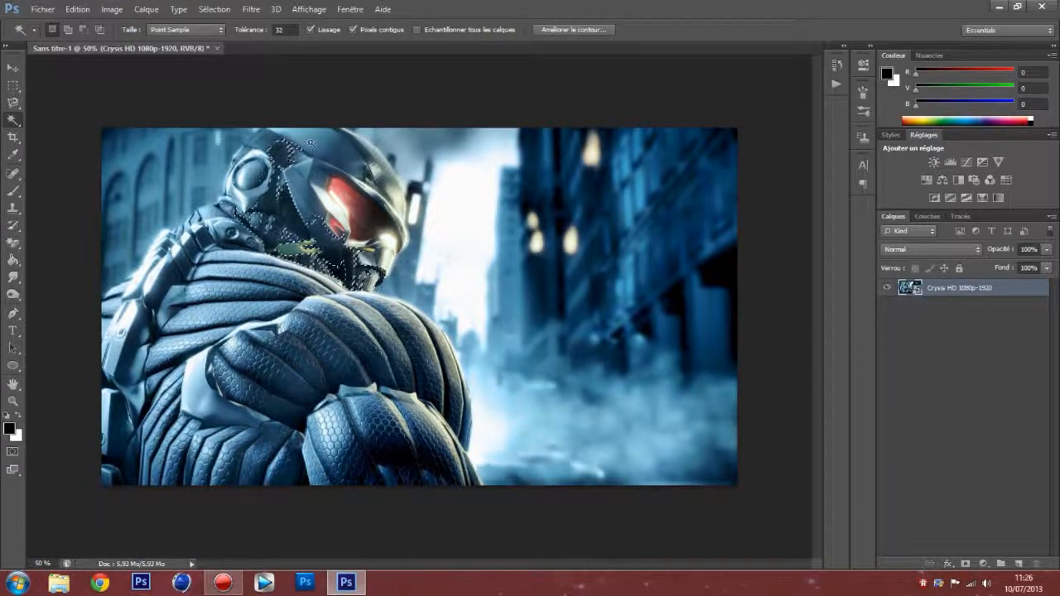
left_click(312, 145)
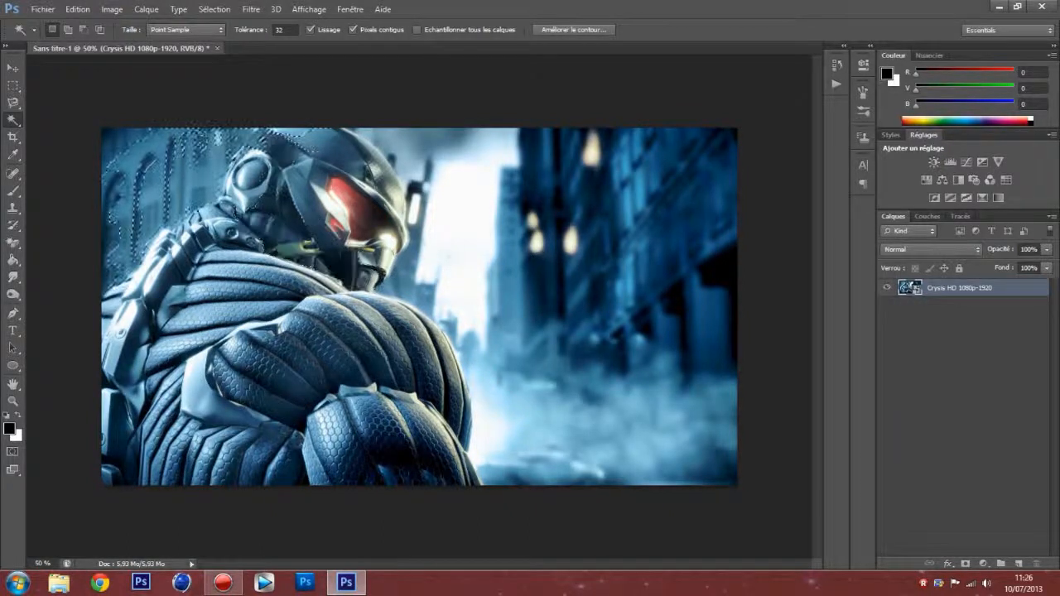
left_click(67, 101)
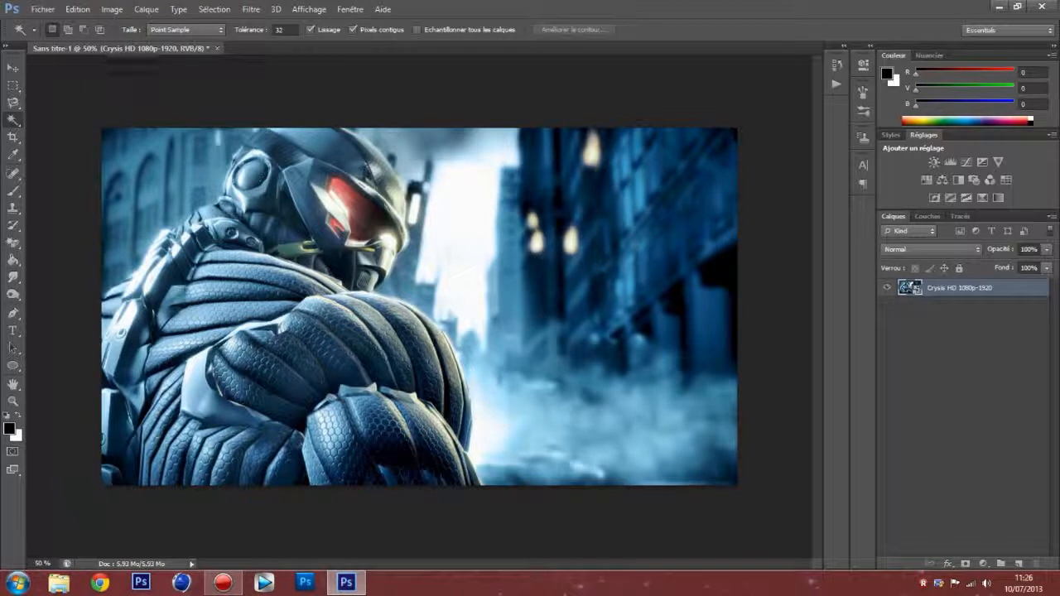
Step: Switch to the Quick Selection tool and set its brush size to 80 px
right_click(20, 121)
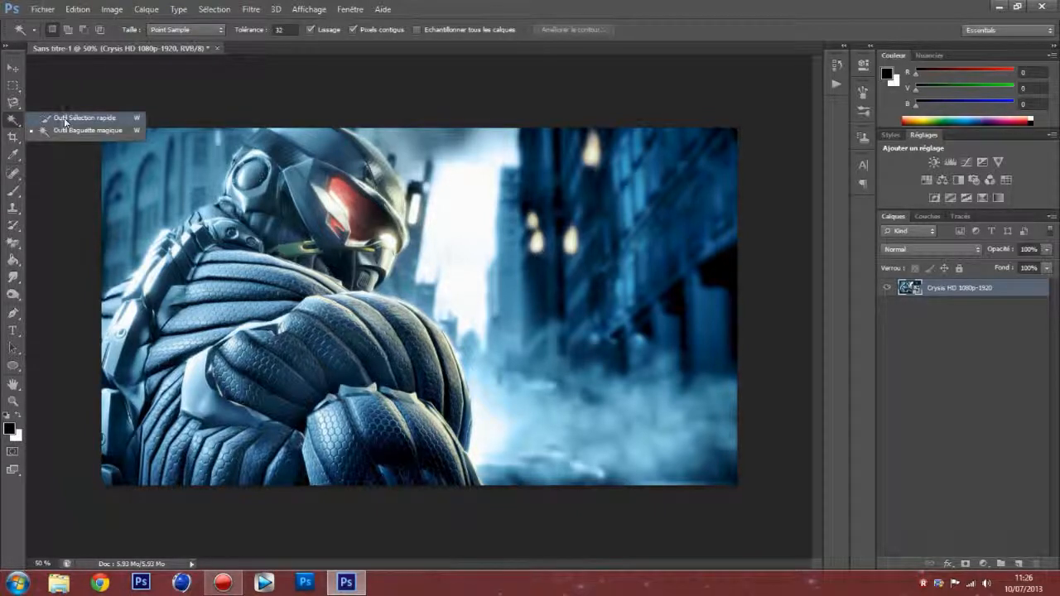
left_click(86, 118)
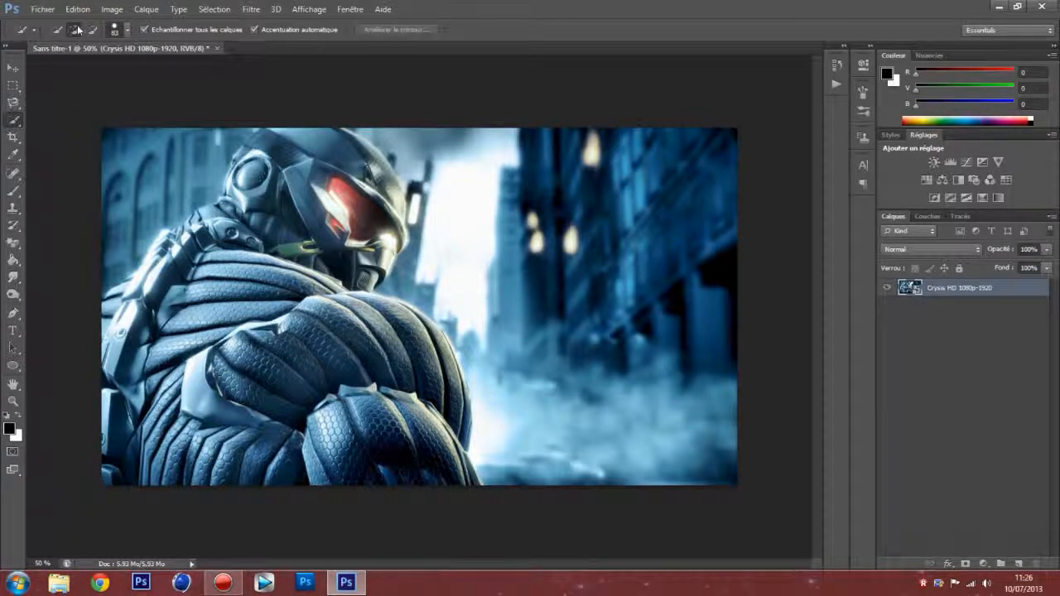
left_click(127, 30)
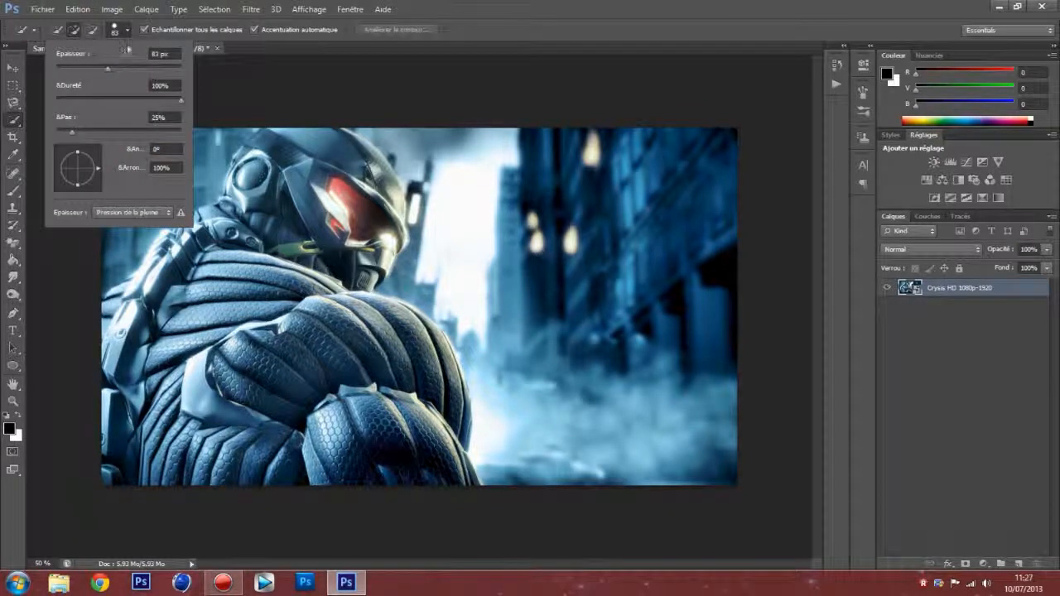
left_click(158, 54)
type("80")
key("Return")
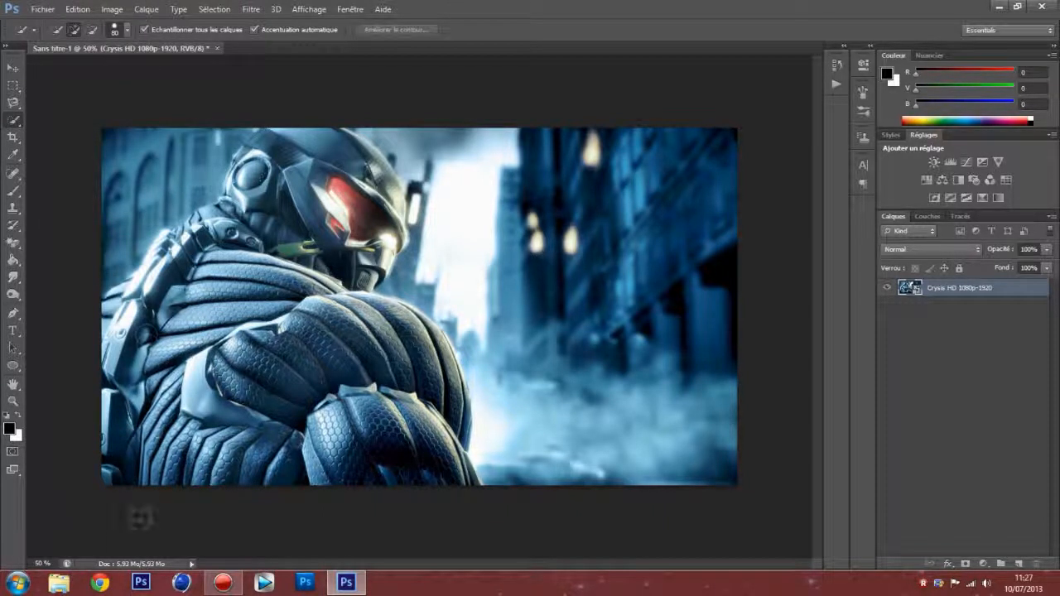
Step: Quick-select the figure's arm, torso and helmet, and subtract the background caught behind the helmet
mouse_move(186, 467)
left_mouse_down()
mouse_move(209, 461)
mouse_move(141, 431)
mouse_move(165, 414)
mouse_move(120, 430)
left_mouse_up()
mouse_move(172, 386)
left_mouse_down()
mouse_move(116, 311)
mouse_move(122, 300)
left_mouse_up()
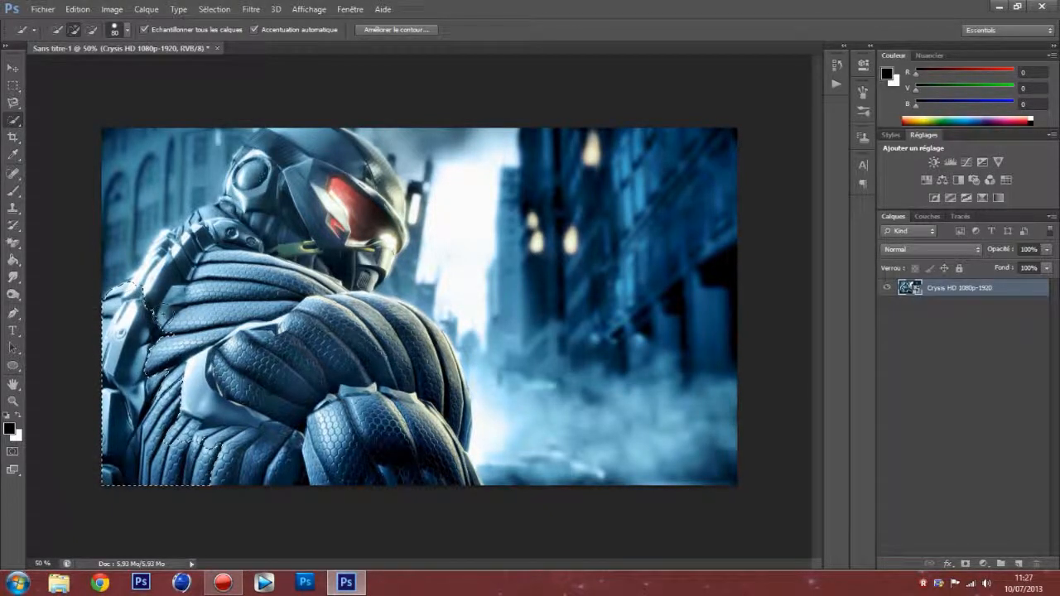
mouse_move(249, 400)
left_mouse_down()
mouse_move(207, 356)
mouse_move(271, 289)
mouse_move(240, 225)
mouse_move(295, 150)
mouse_move(311, 147)
mouse_move(246, 147)
mouse_move(237, 179)
left_mouse_up()
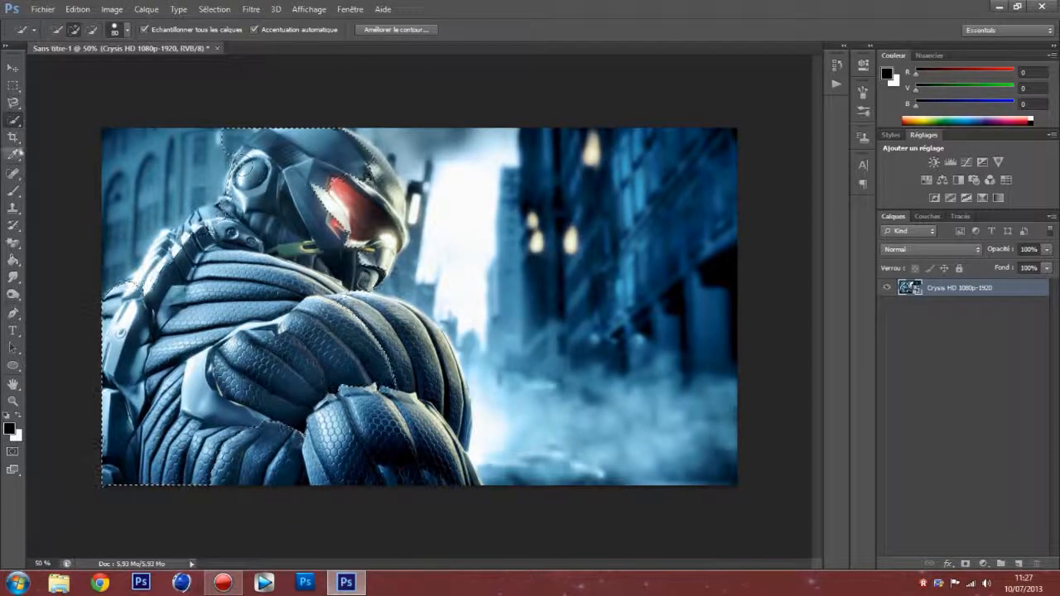
left_click(92, 31)
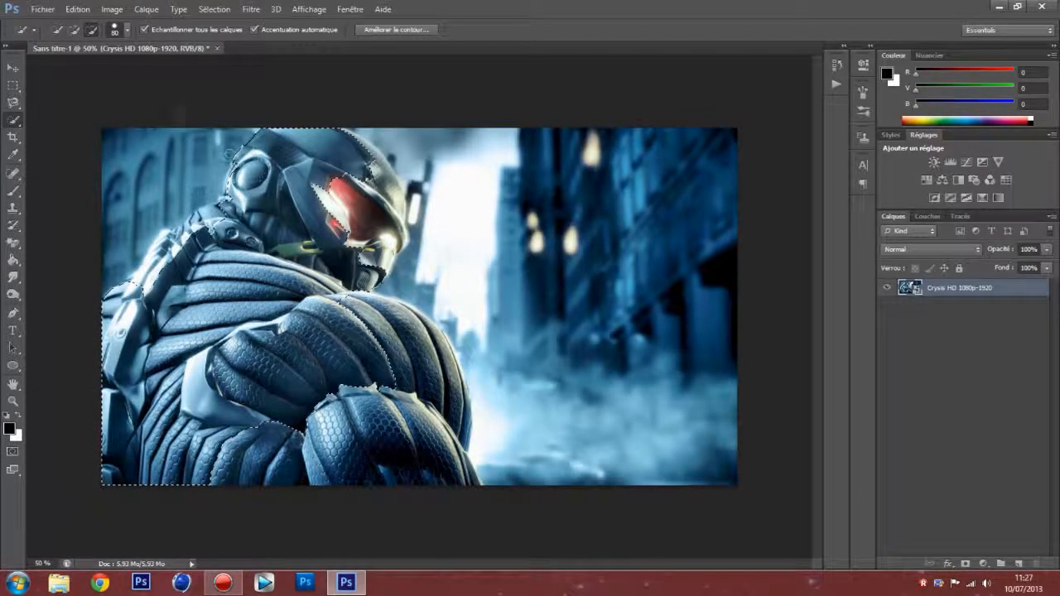
Step: Add the red visor, helmet front, outer shoulder and lower forearm to the figure's selection
left_click(74, 29)
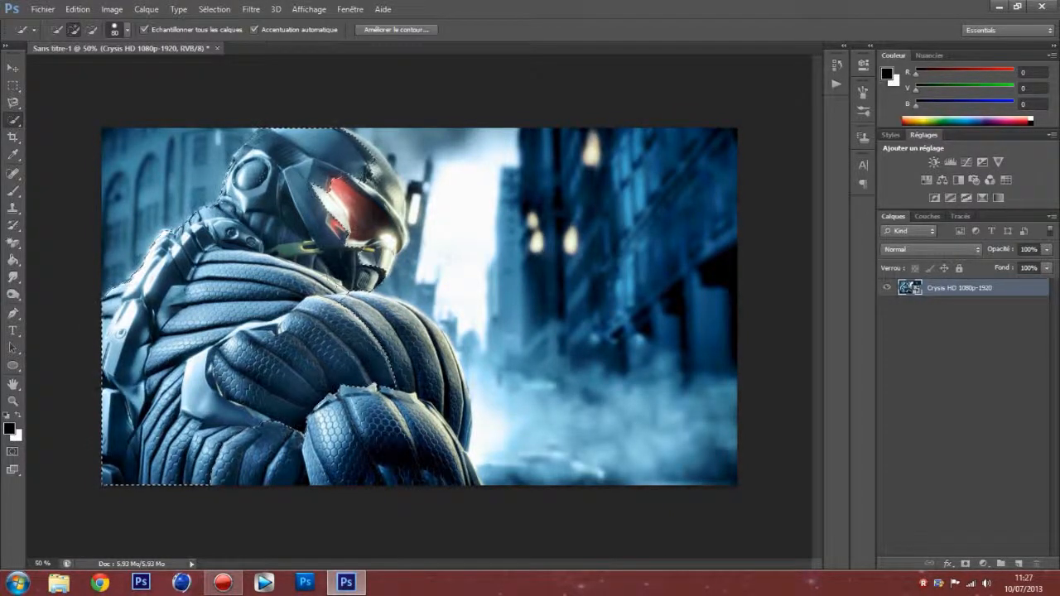
left_click_drag(354, 207, 385, 242)
left_click(371, 173)
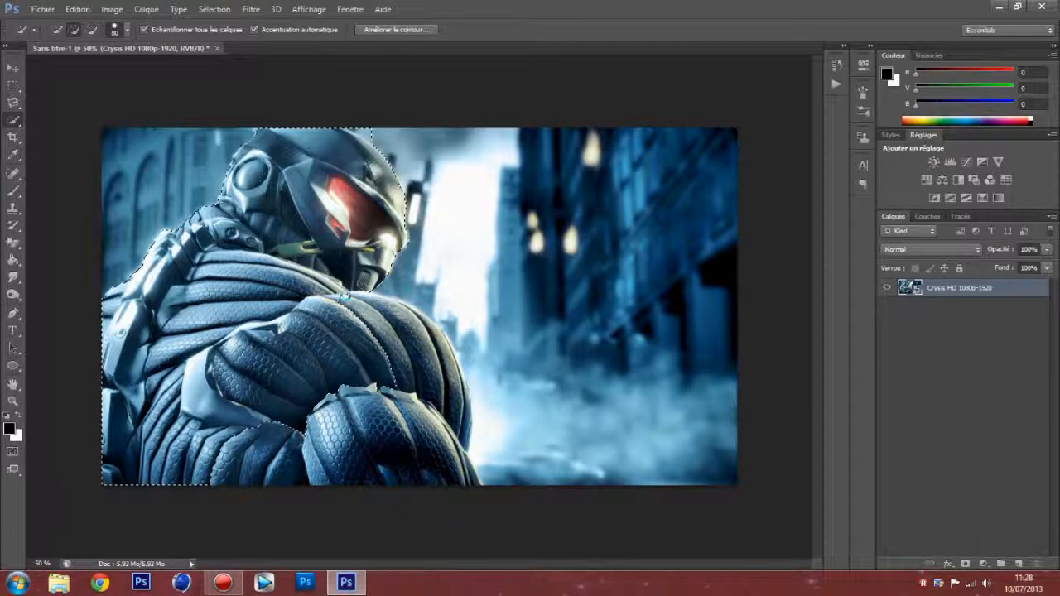
left_click(406, 338)
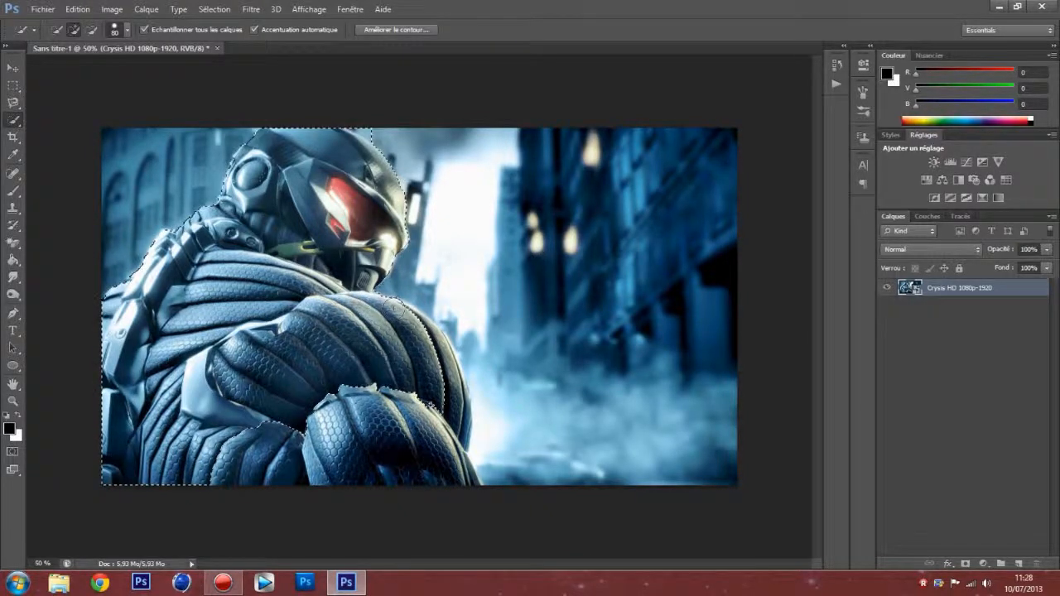
left_click(446, 386)
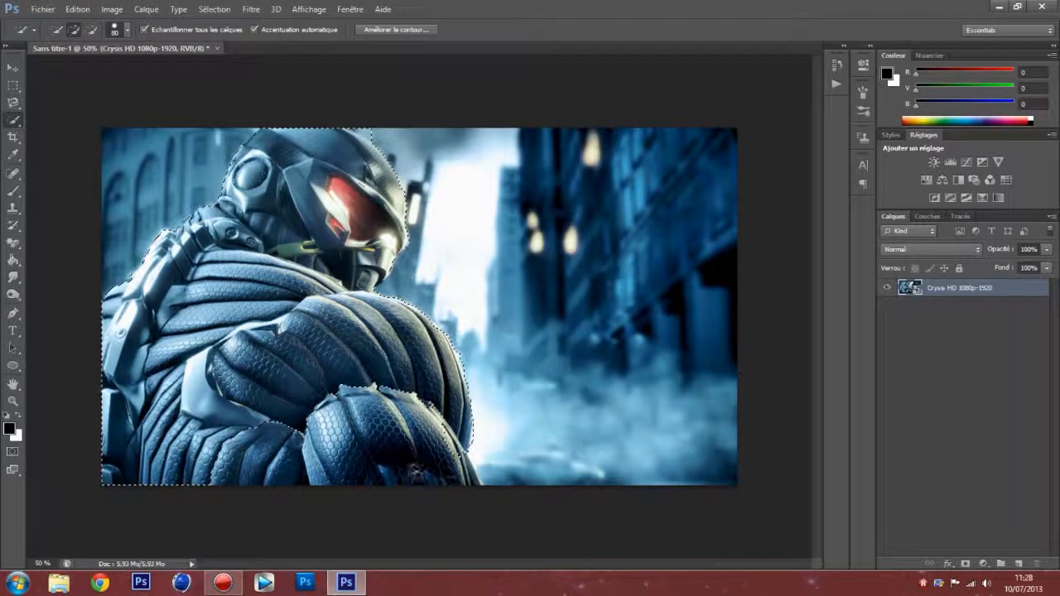
mouse_move(454, 470)
left_mouse_down()
mouse_move(266, 473)
mouse_move(380, 472)
left_mouse_up()
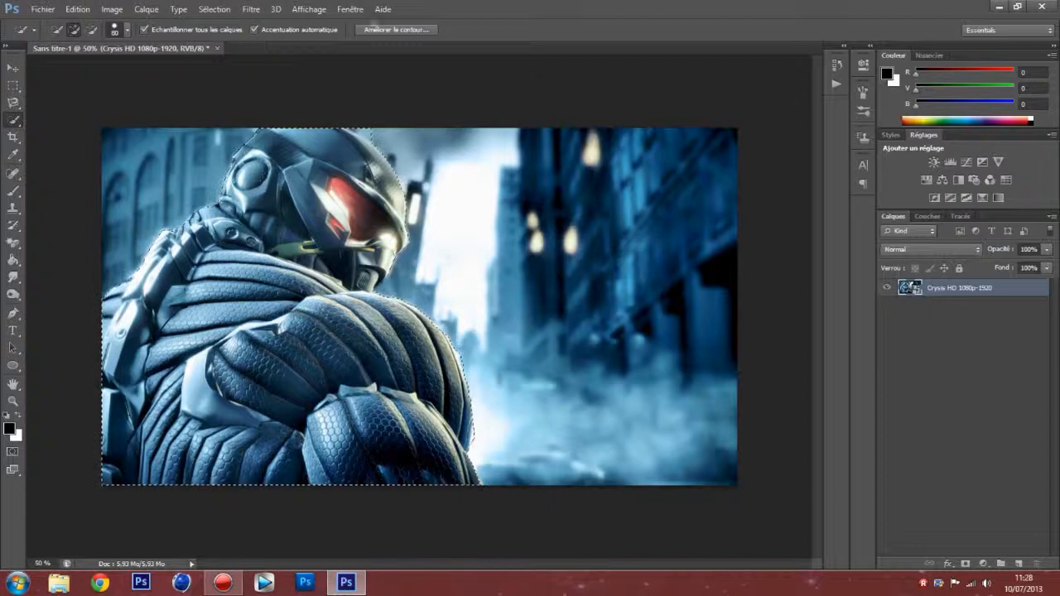
Step: Open Refine Edge (Améliorer le contour) for the figure's selection and enable the smart radius (Rayon dynamique)
left_click(391, 30)
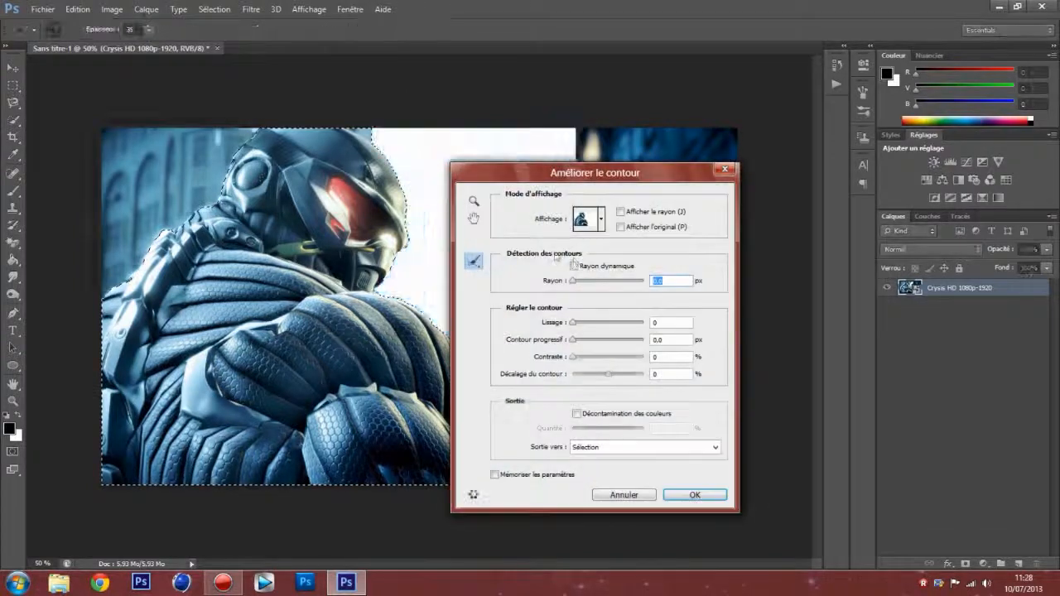
left_click_drag(523, 173, 572, 148)
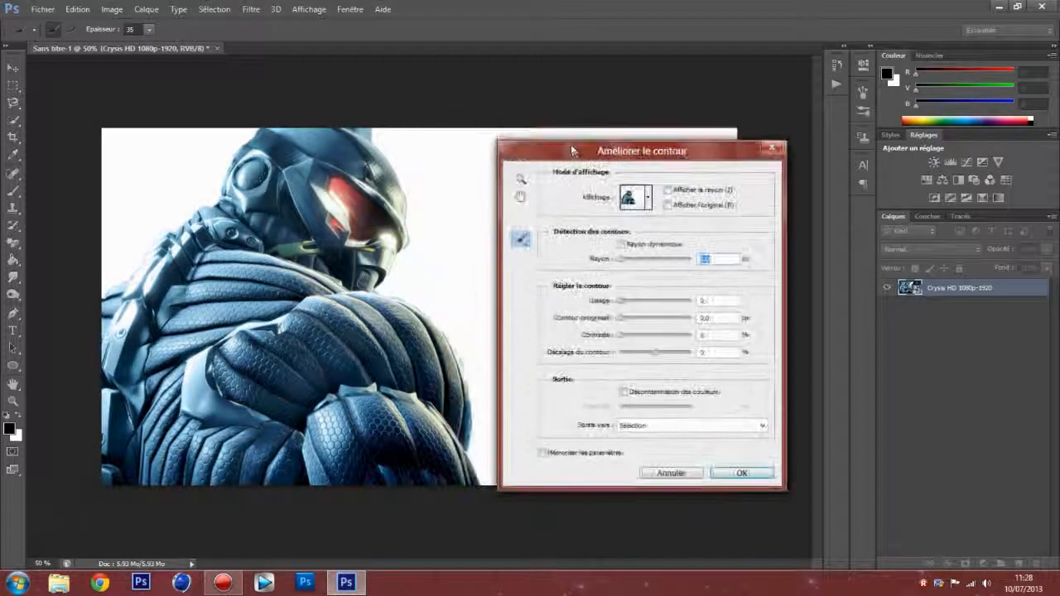
left_click(622, 244)
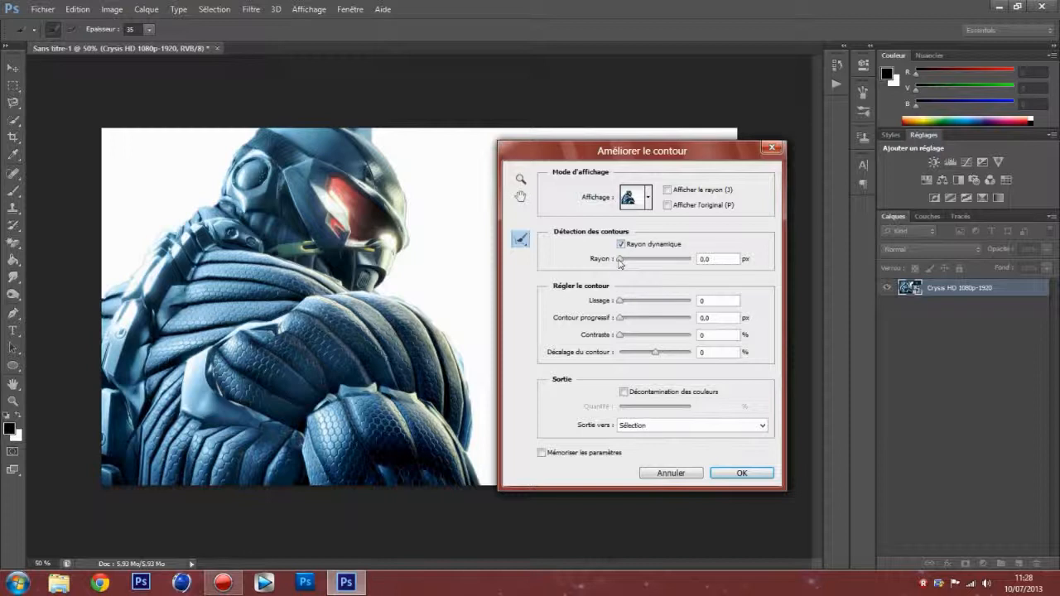
left_click_drag(509, 152, 550, 164)
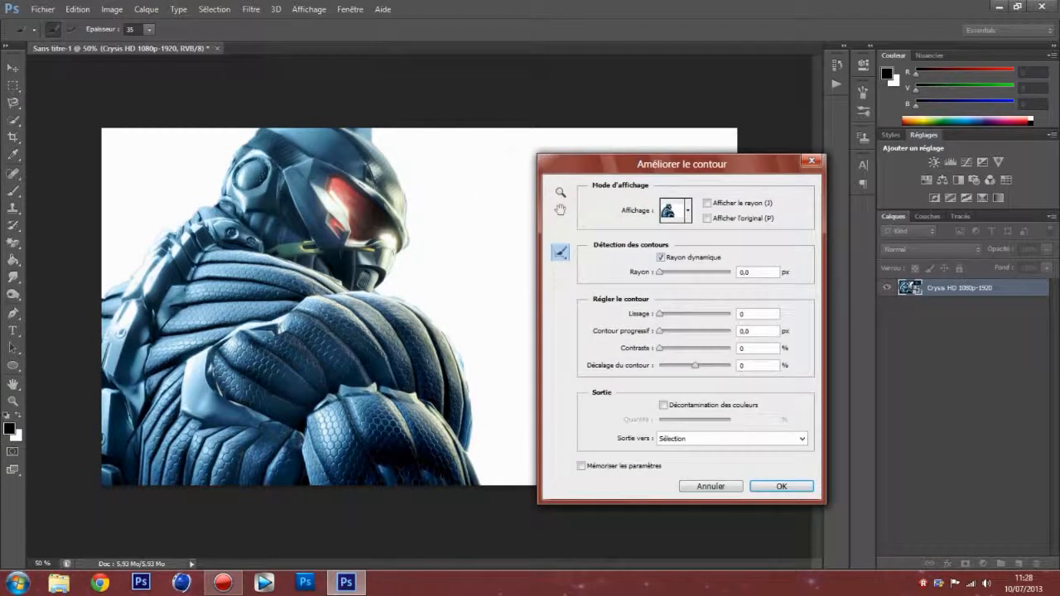
Step: Brush the figure's edges around the helmet, the visor side and both shoulders with the Refine Radius tool
left_click(560, 257)
left_click(560, 254)
left_click(560, 255)
left_click(560, 255)
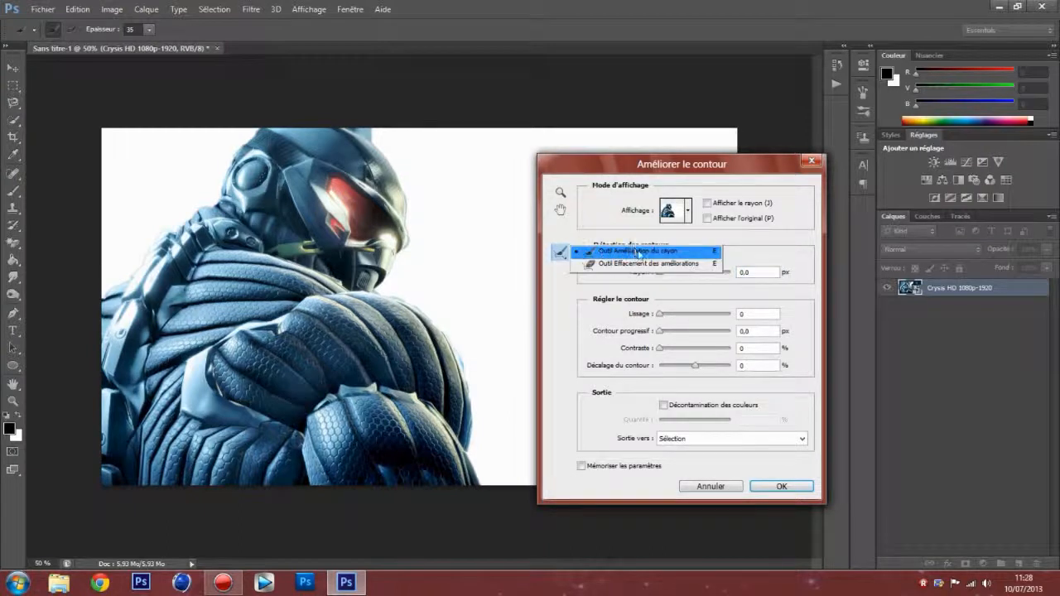
left_click(640, 253)
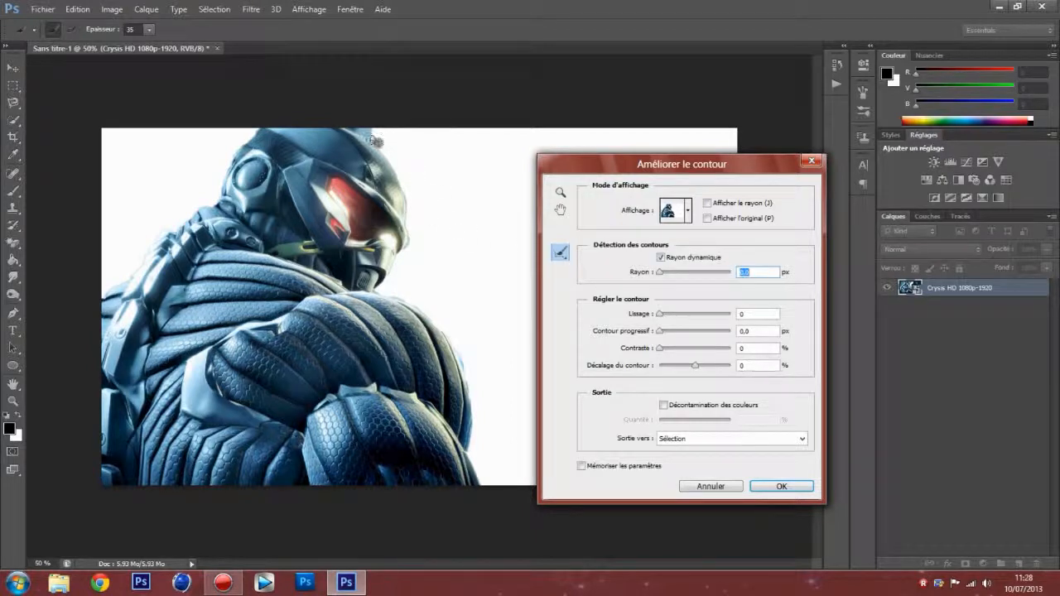
mouse_move(376, 128)
left_mouse_down()
mouse_move(453, 160)
mouse_move(369, 127)
mouse_move(381, 150)
mouse_move(354, 126)
left_mouse_up()
mouse_move(417, 232)
left_mouse_down()
mouse_move(416, 244)
mouse_move(405, 230)
mouse_move(407, 192)
left_mouse_up()
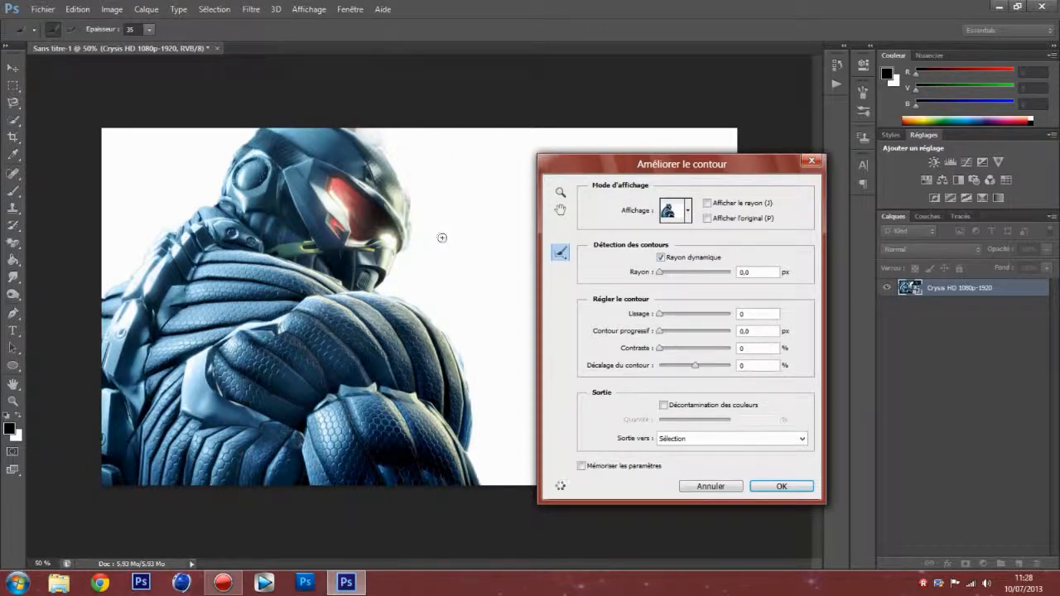
left_click_drag(470, 394, 451, 346)
left_click_drag(137, 263, 101, 292)
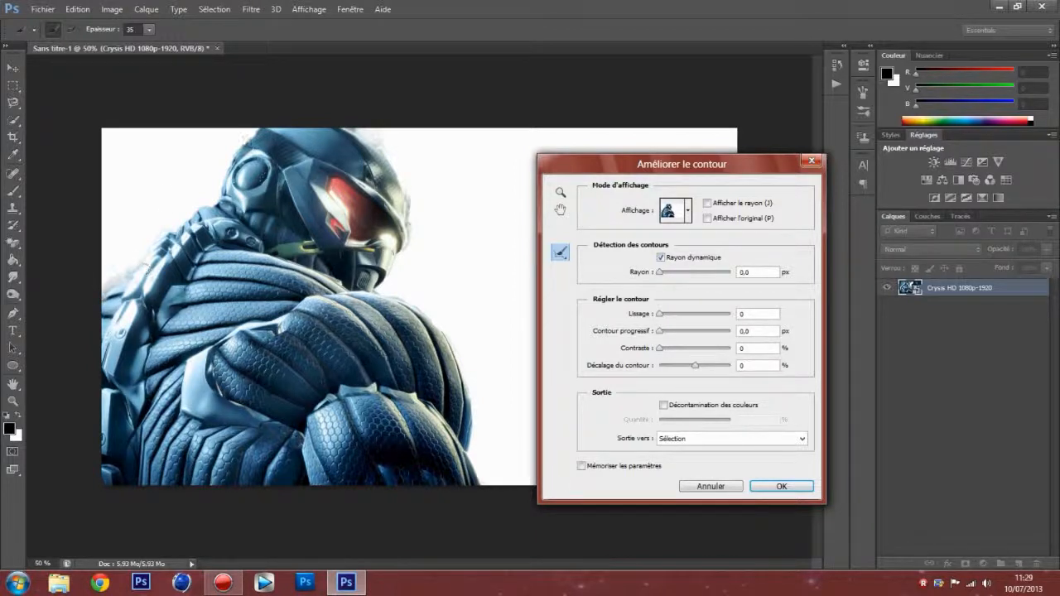
left_click_drag(253, 130, 218, 203)
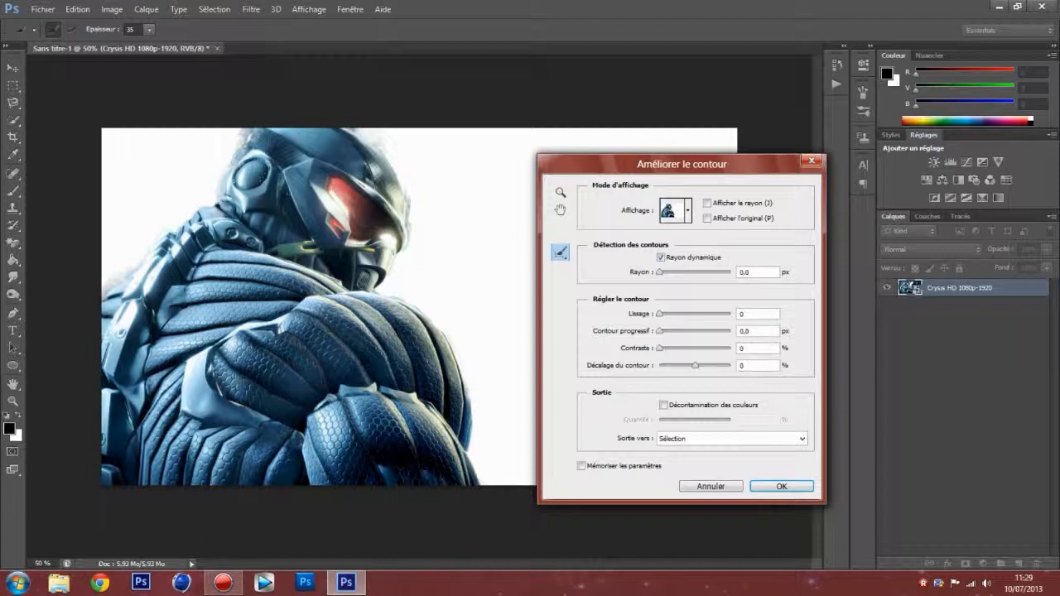
Step: Erase the edge refinements around the front and back of the helmet and the neck with the Erase Refinements tool
left_click_drag(561, 252, 617, 262)
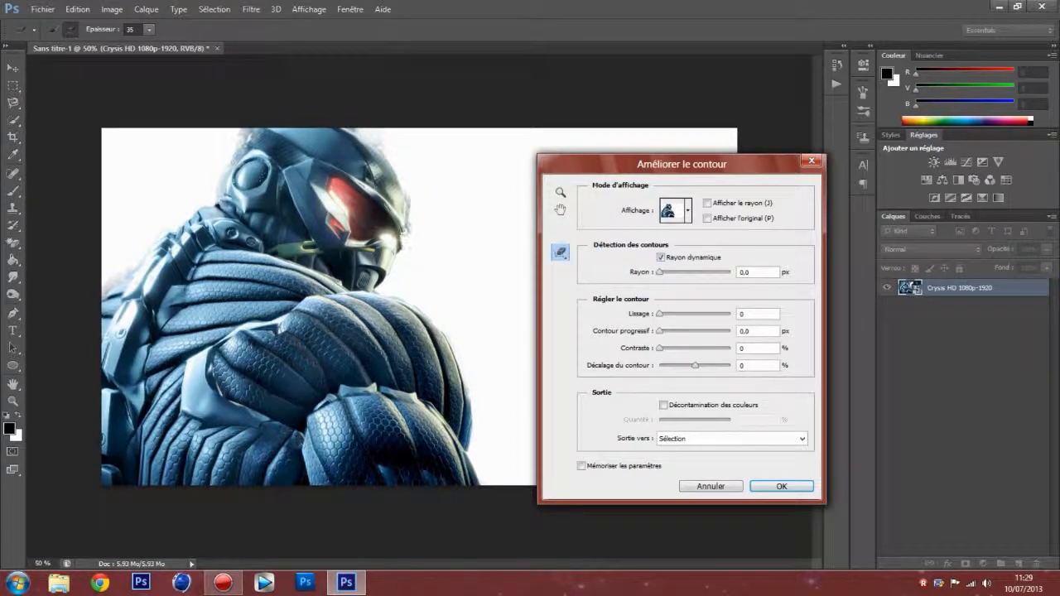
mouse_move(409, 199)
left_mouse_down()
mouse_move(438, 236)
mouse_move(408, 251)
mouse_move(405, 191)
left_mouse_up()
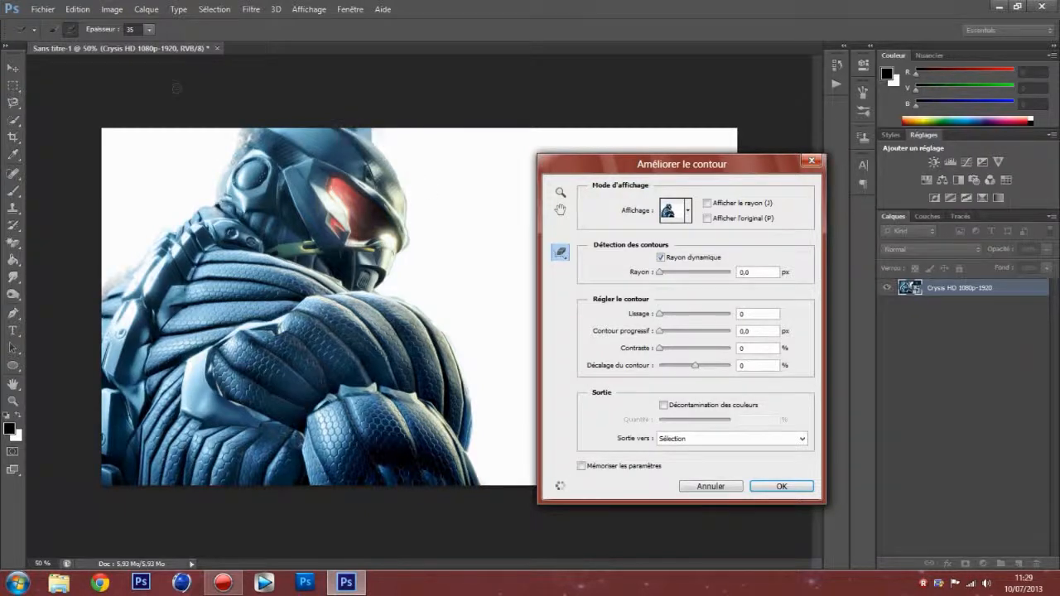
mouse_move(241, 152)
left_mouse_down()
mouse_move(253, 130)
mouse_move(211, 198)
left_mouse_up()
left_click_drag(225, 205, 213, 217)
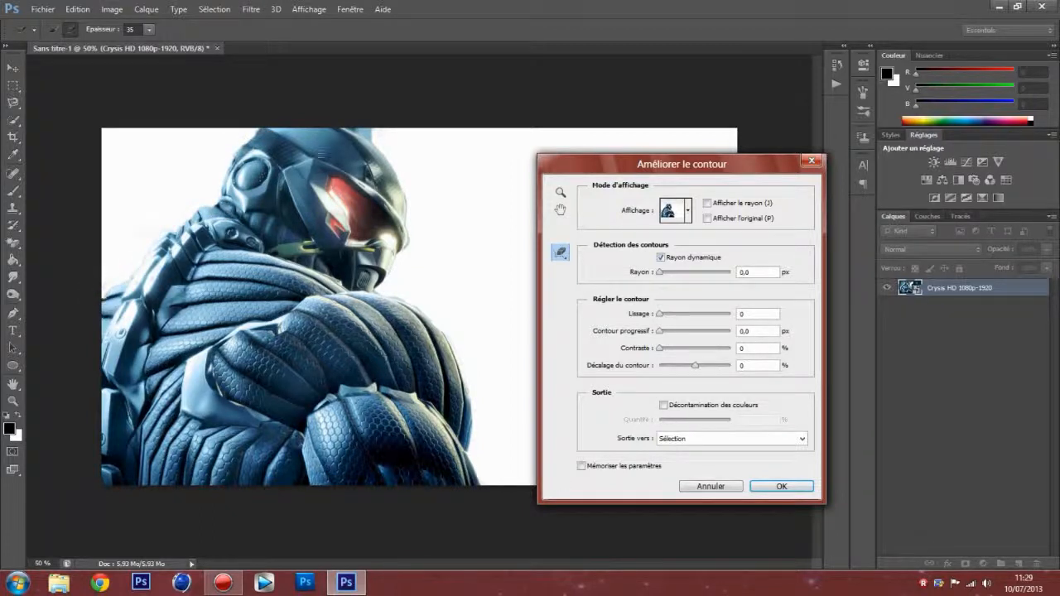
Step: Brush the top and upper front edge of the helmet with the Refine Radius tool at 100% zoom
left_click(562, 253)
left_click(581, 261)
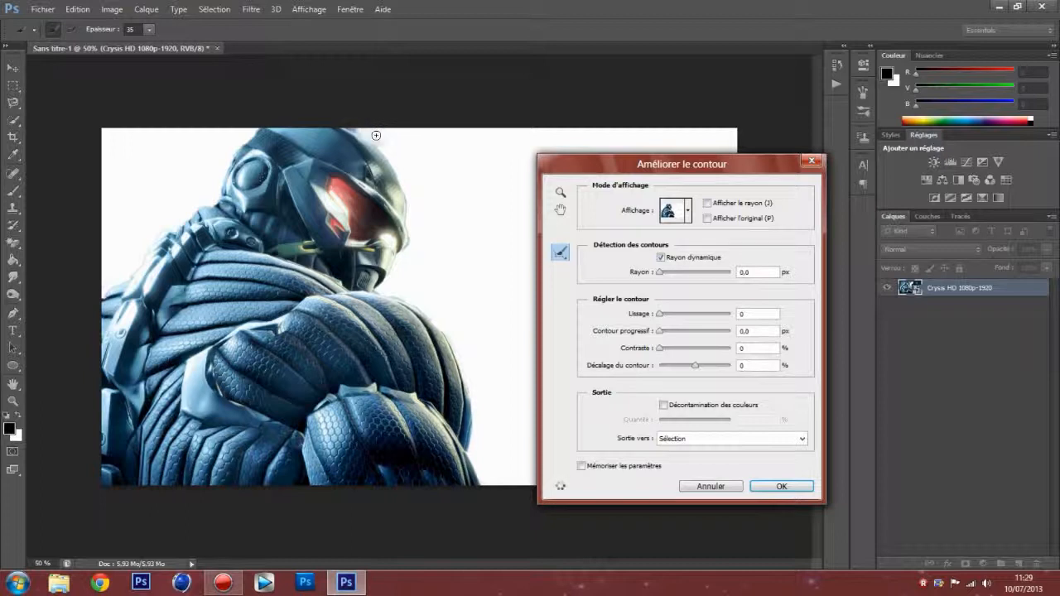
left_click_drag(388, 133, 382, 132)
left_click(560, 193)
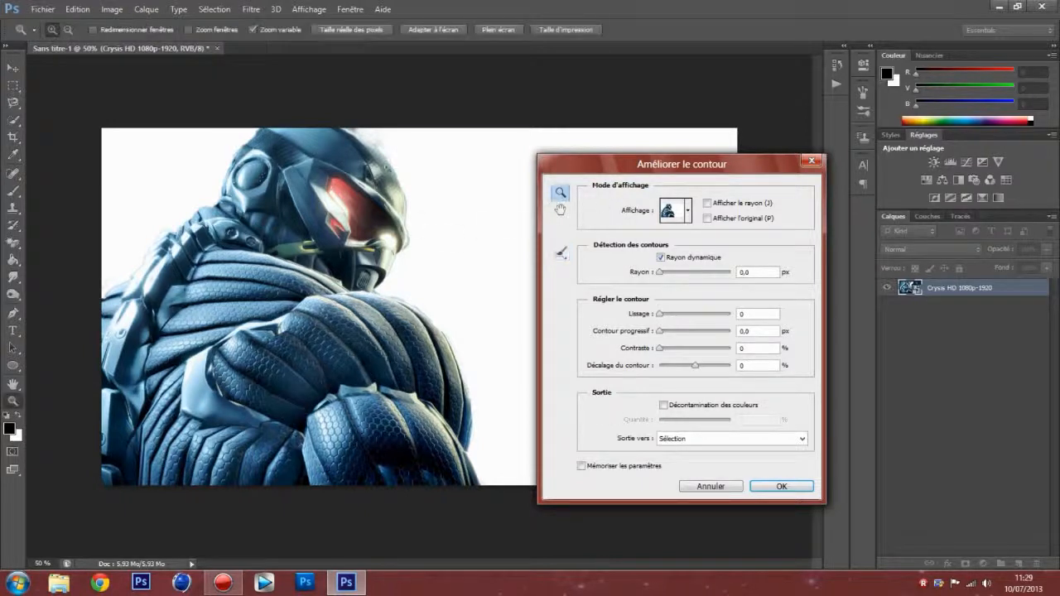
left_click(357, 130)
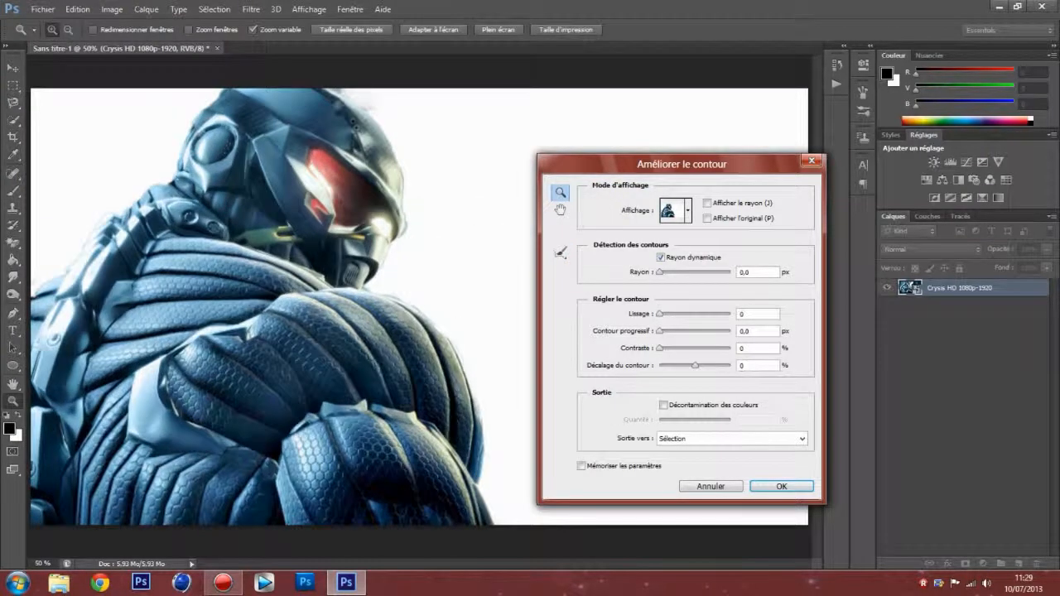
left_click(337, 87)
left_click_drag(668, 164, 656, 229)
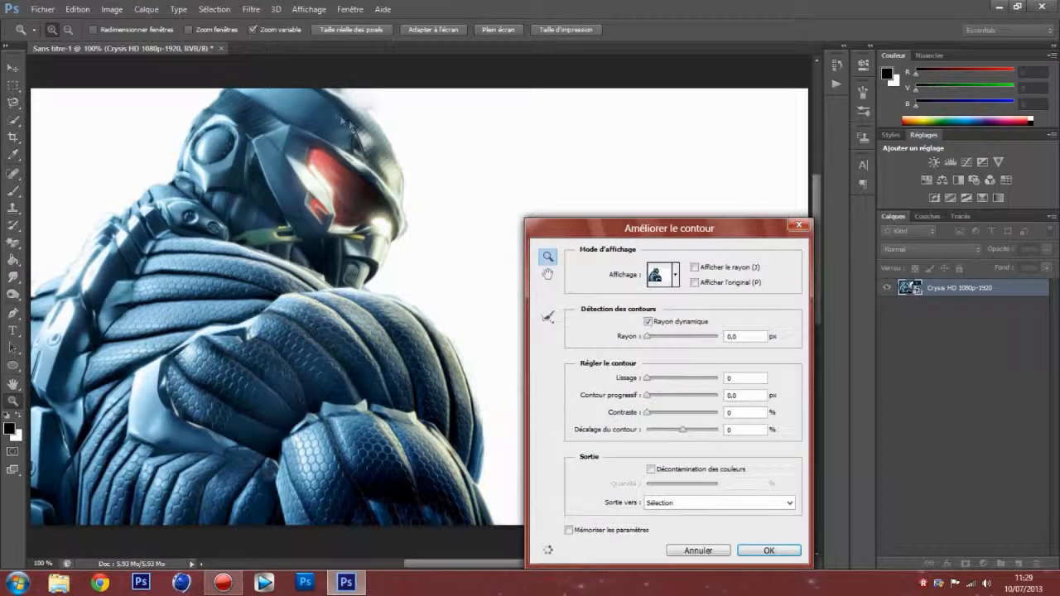
left_click(547, 257)
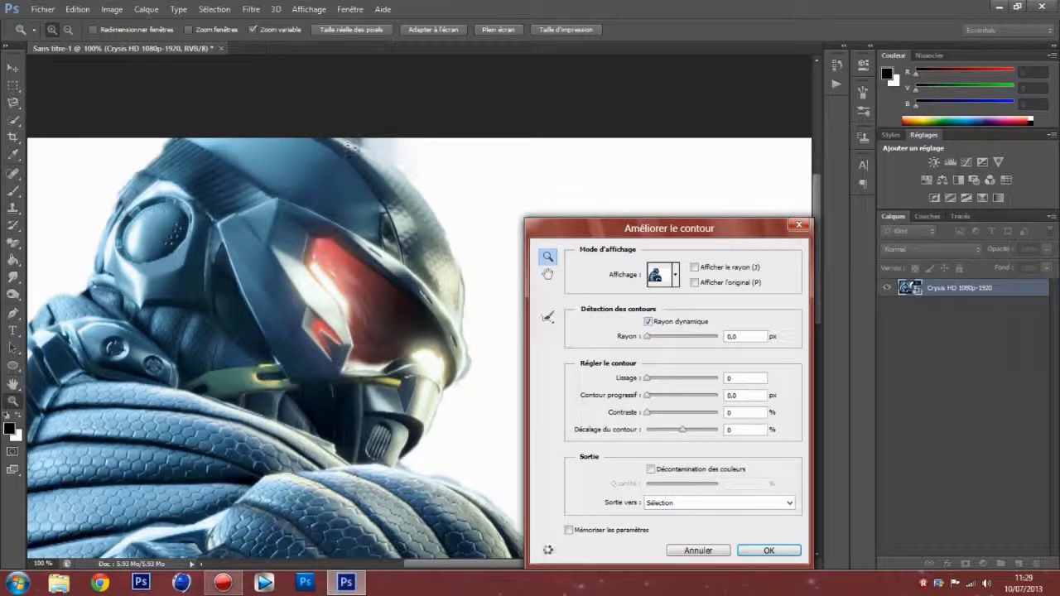
left_click(548, 317)
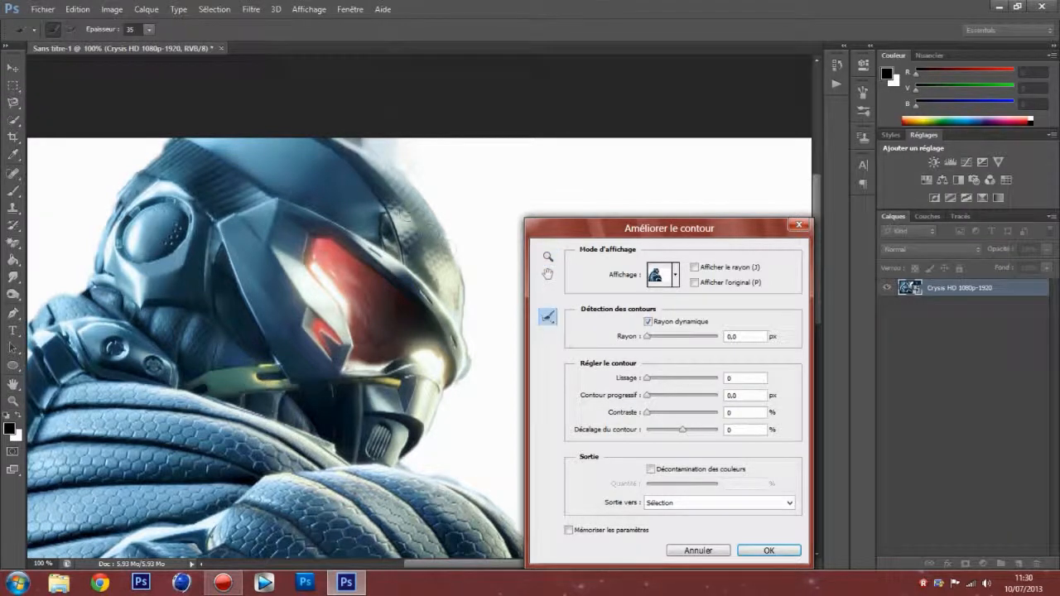
mouse_move(405, 140)
left_mouse_down()
mouse_move(381, 136)
mouse_move(389, 154)
mouse_move(457, 195)
left_mouse_up()
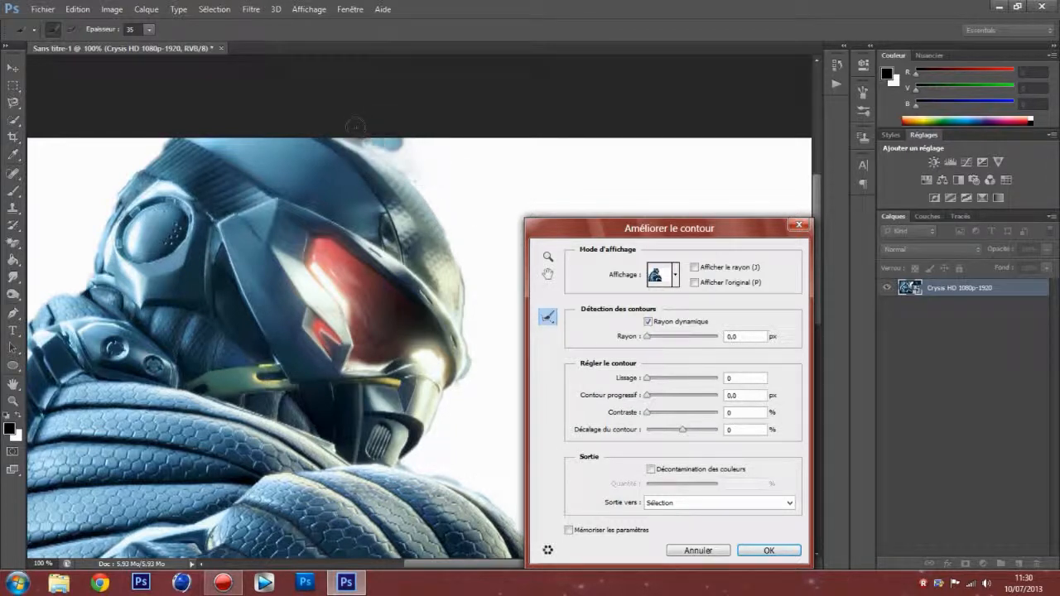
mouse_move(358, 137)
left_mouse_down()
mouse_move(418, 174)
mouse_move(404, 160)
left_mouse_up()
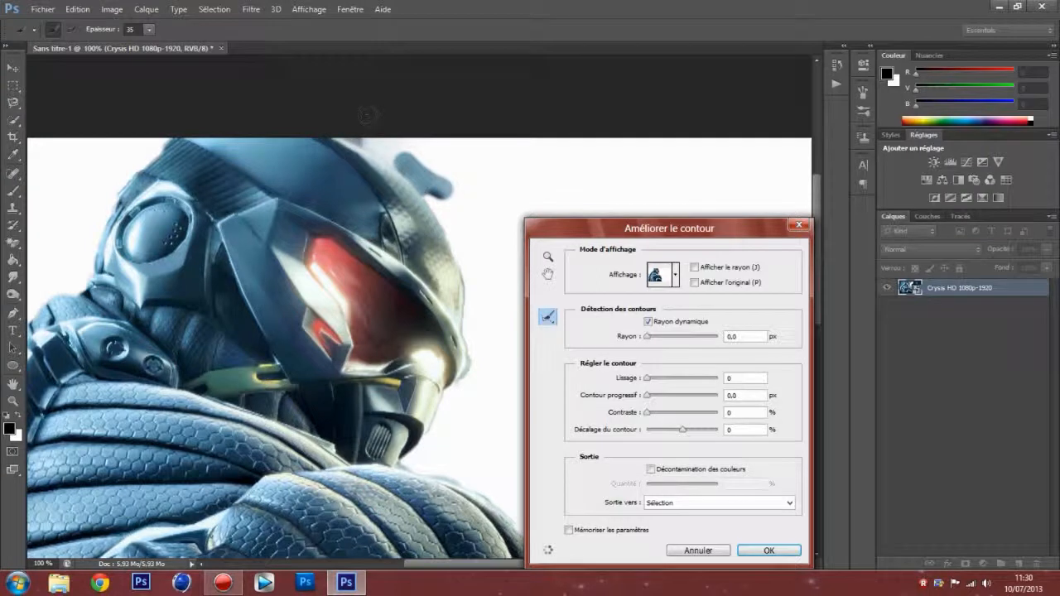
mouse_move(395, 142)
left_mouse_down()
mouse_move(349, 135)
mouse_move(359, 138)
left_mouse_up()
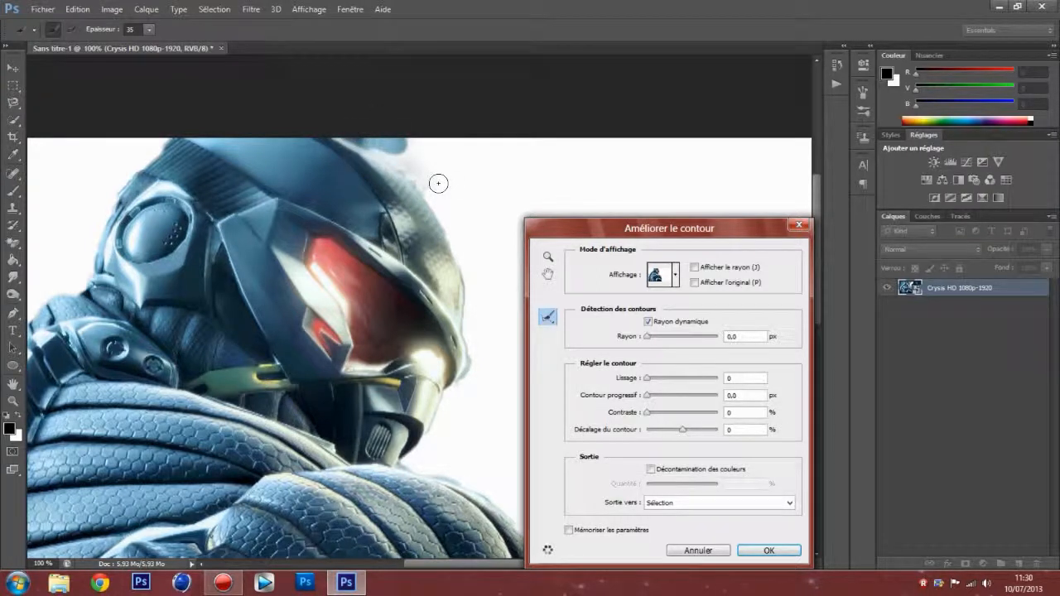
Step: Brush the edges in front of the visor and mask and along the rear shoulder with the Refine Radius tool
mouse_move(449, 414)
left_mouse_down()
mouse_move(474, 377)
mouse_move(461, 384)
mouse_move(472, 352)
mouse_move(467, 273)
left_mouse_up()
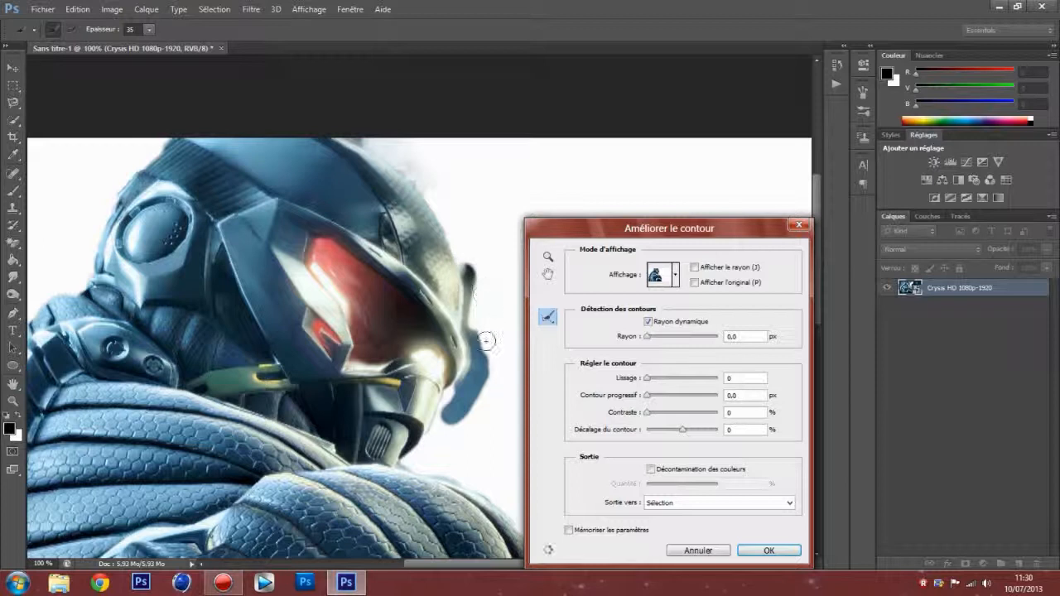
mouse_move(478, 364)
left_mouse_down()
mouse_move(470, 265)
mouse_move(483, 286)
mouse_move(479, 329)
mouse_move(477, 321)
mouse_move(472, 352)
mouse_move(472, 269)
mouse_move(475, 332)
mouse_move(468, 386)
mouse_move(456, 394)
mouse_move(471, 355)
mouse_move(468, 260)
mouse_move(454, 392)
mouse_move(480, 407)
left_mouse_up()
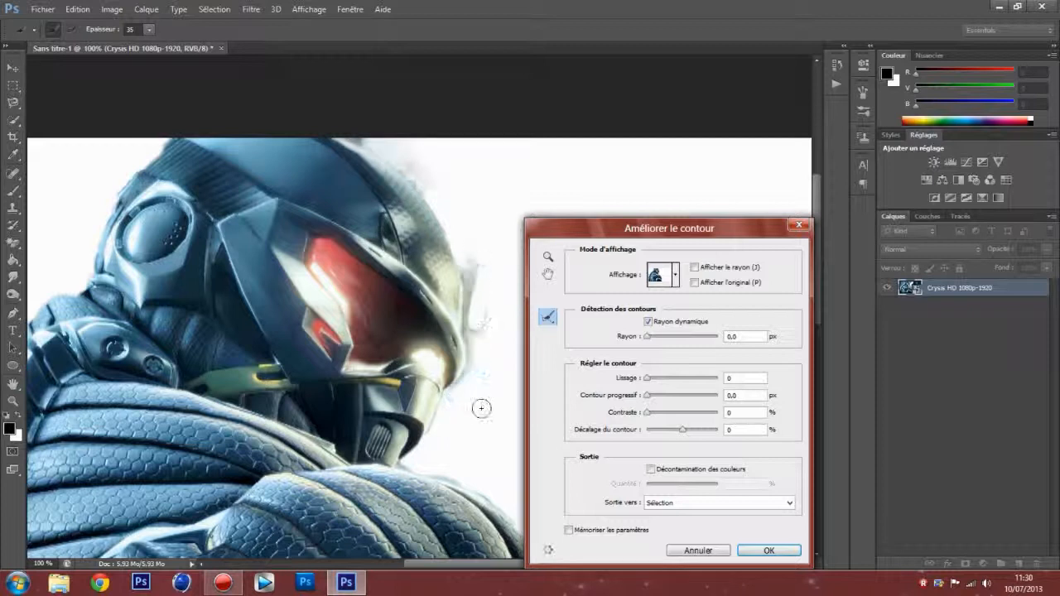
left_click_drag(465, 565, 412, 567)
mouse_move(108, 448)
left_mouse_down()
mouse_move(124, 440)
mouse_move(98, 468)
mouse_move(146, 430)
left_mouse_up()
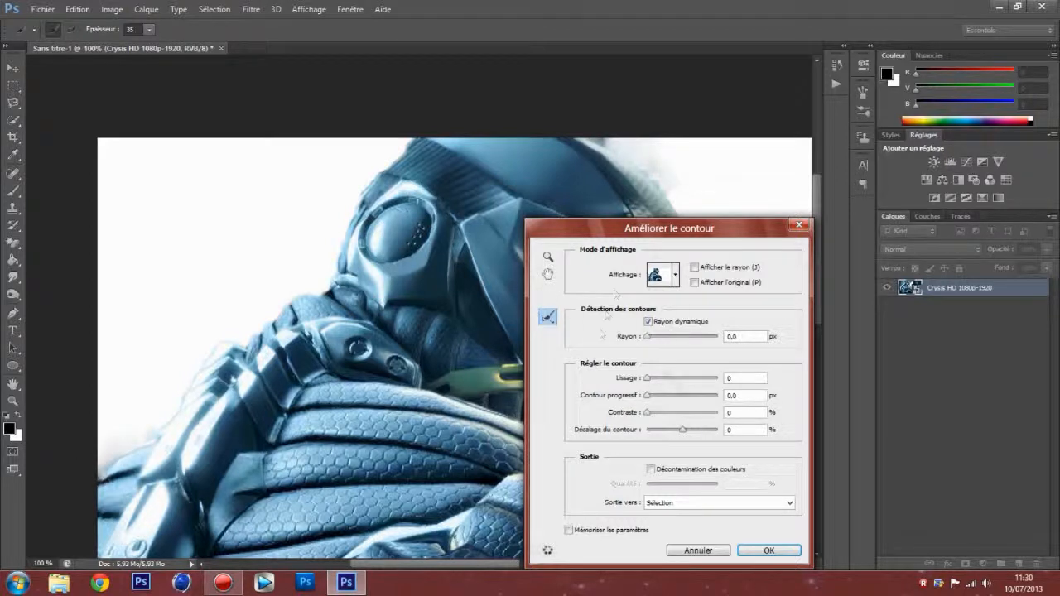
Step: Fit the whole image on screen and preview the refinement radius (Afficher le rayon) and the original selection (Afficher l'original)
left_click(548, 257)
right_click(443, 241)
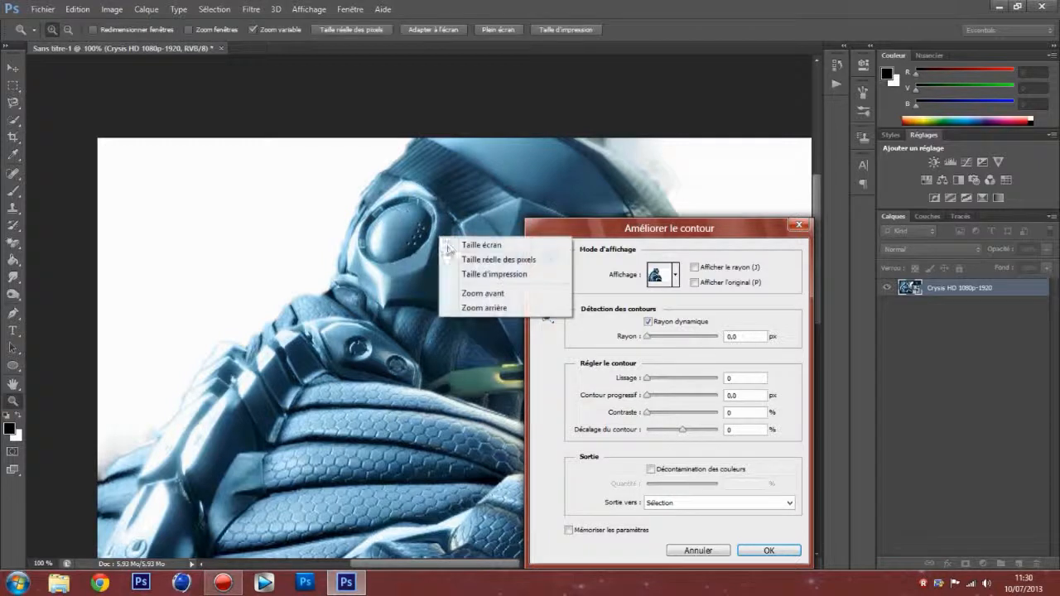
left_click(448, 247)
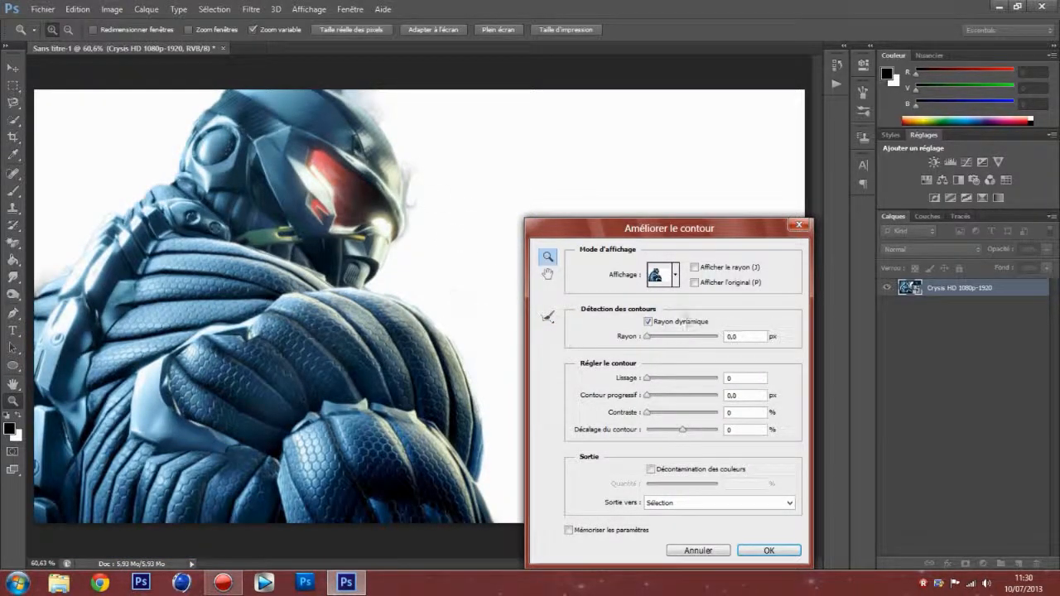
left_click(694, 268)
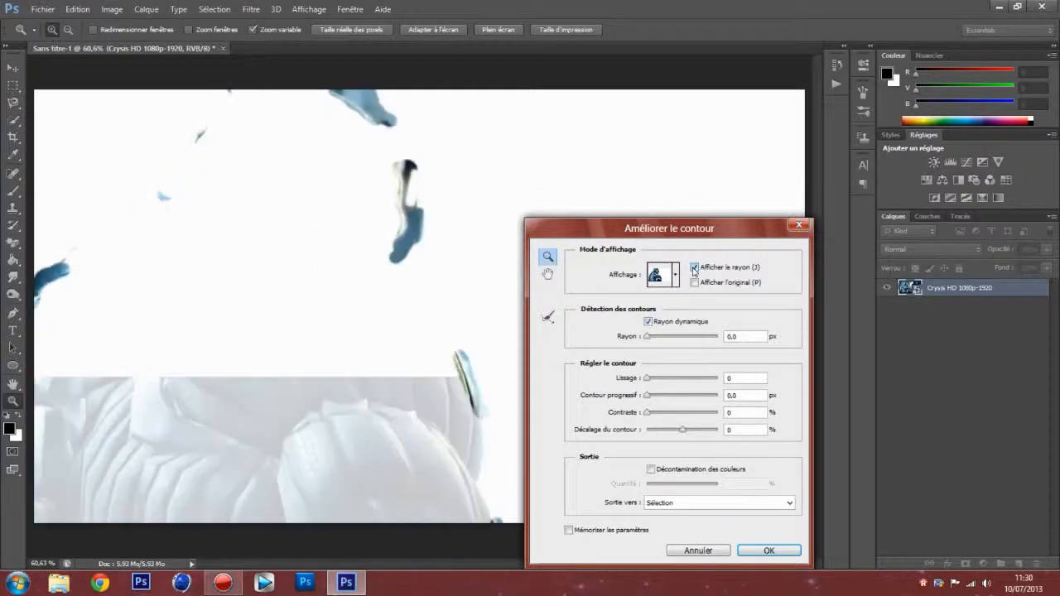
left_click(694, 268)
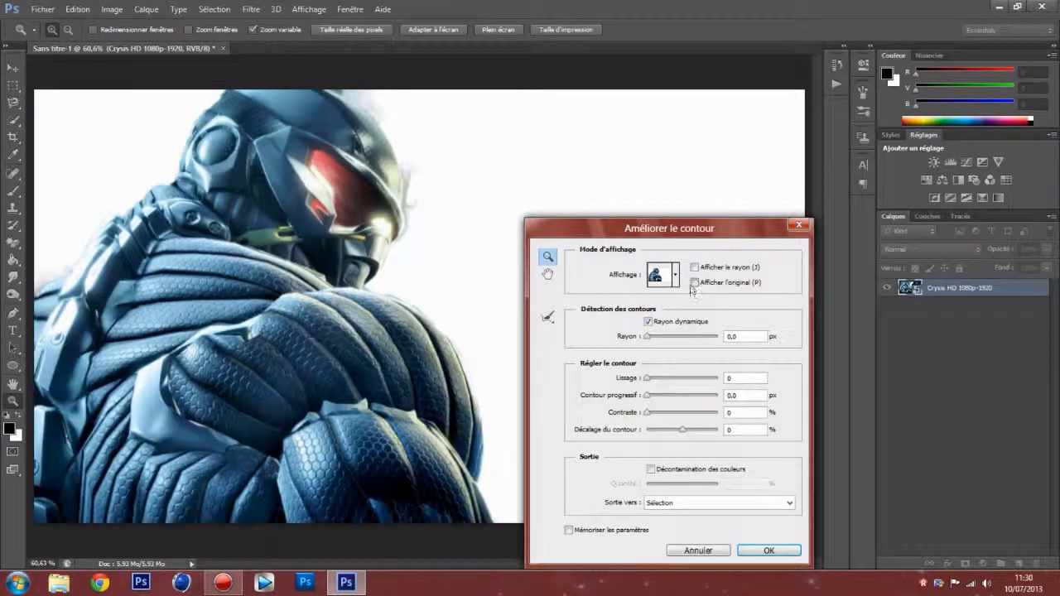
left_click(694, 283)
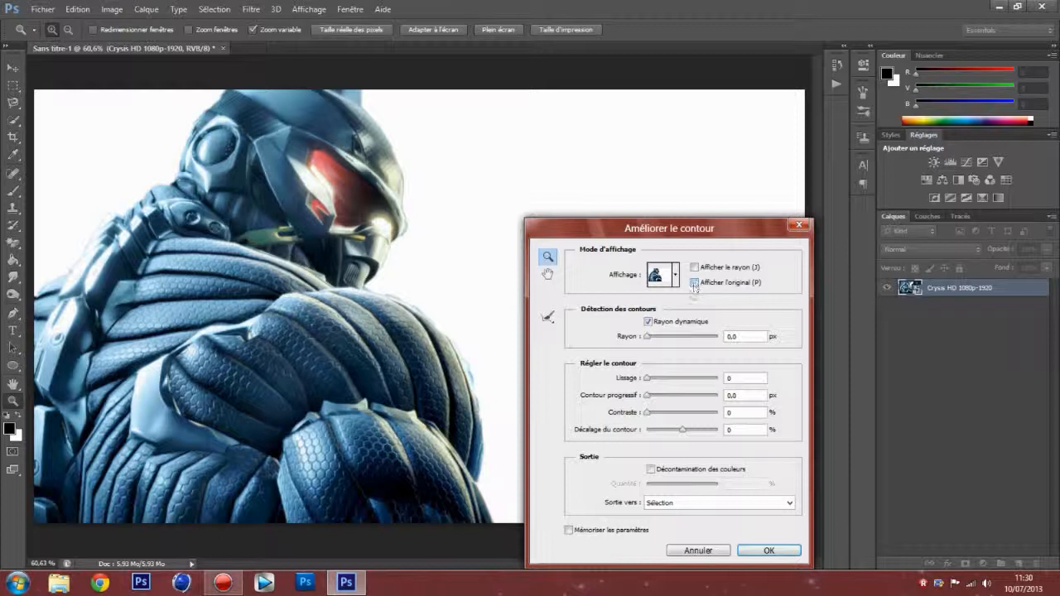
left_click(694, 282)
Step: Preview the cutout in the Incrustation display mode and return to the white background view (Sur blanc)
left_click(675, 274)
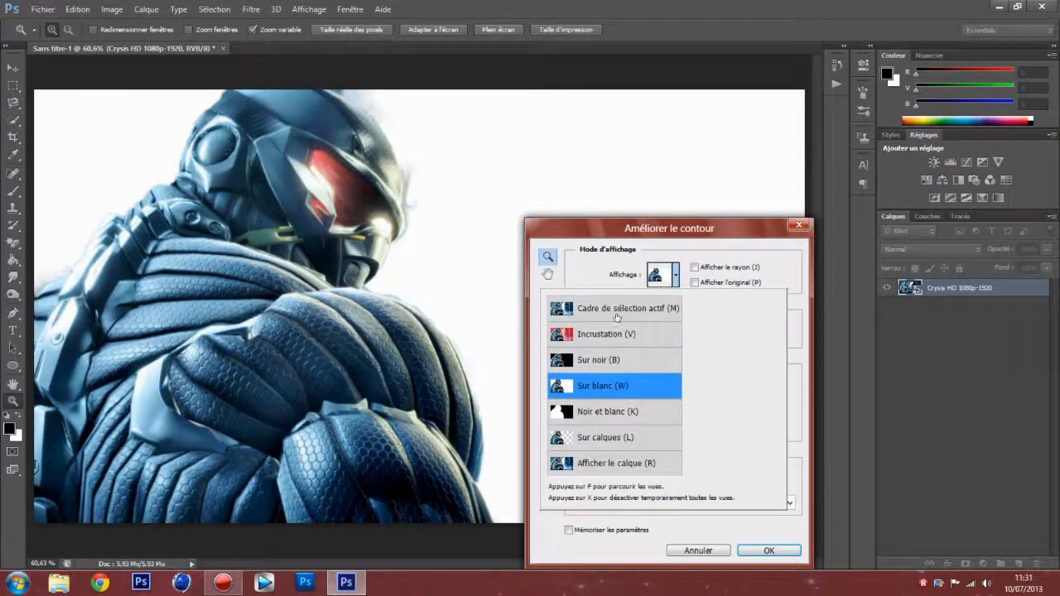
left_click(675, 275)
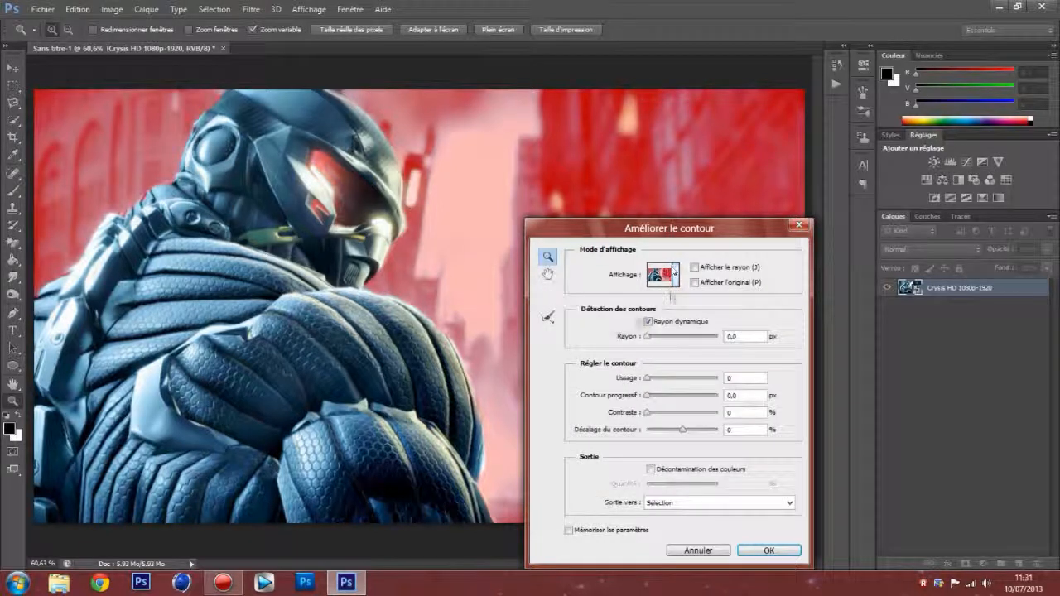
left_click(672, 276)
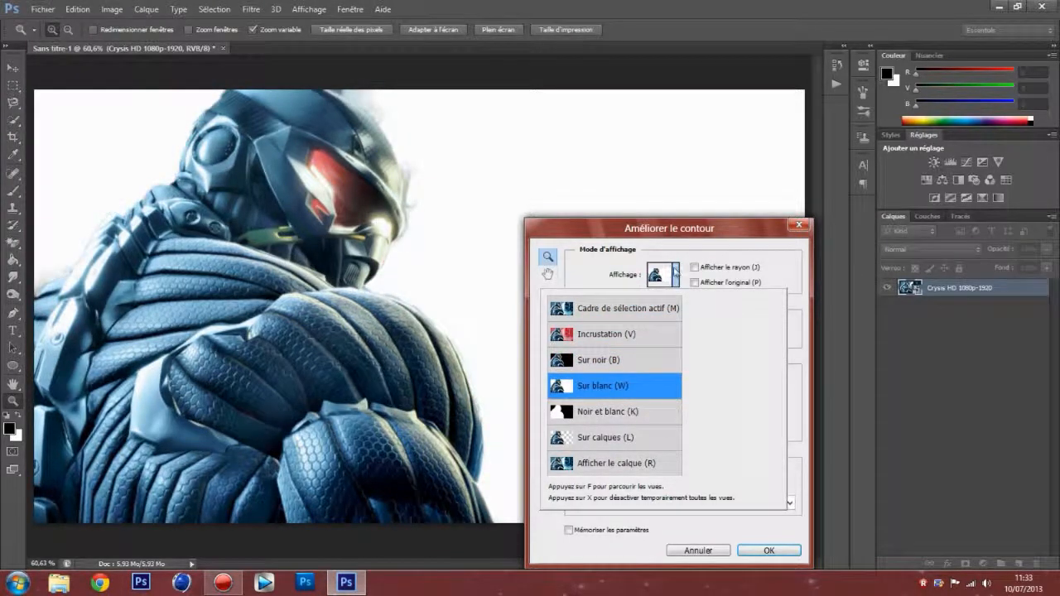
left_click(675, 273)
Step: Configure the edge refinement with Rayon 5 px, Lissage 50, Contour progressif 2 px and Contraste 30%
left_click_drag(647, 337, 680, 342)
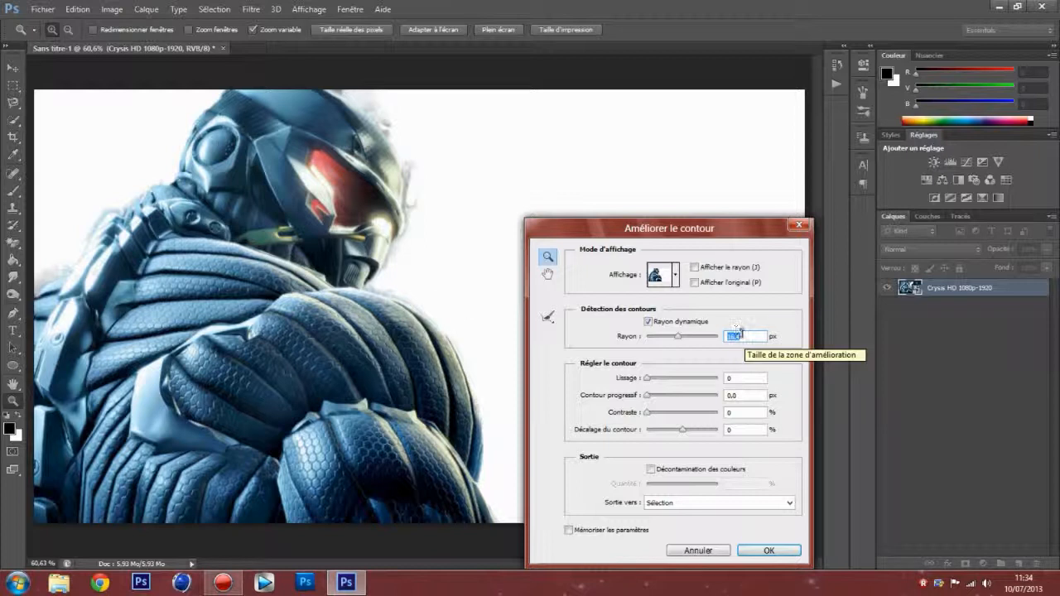
type("5")
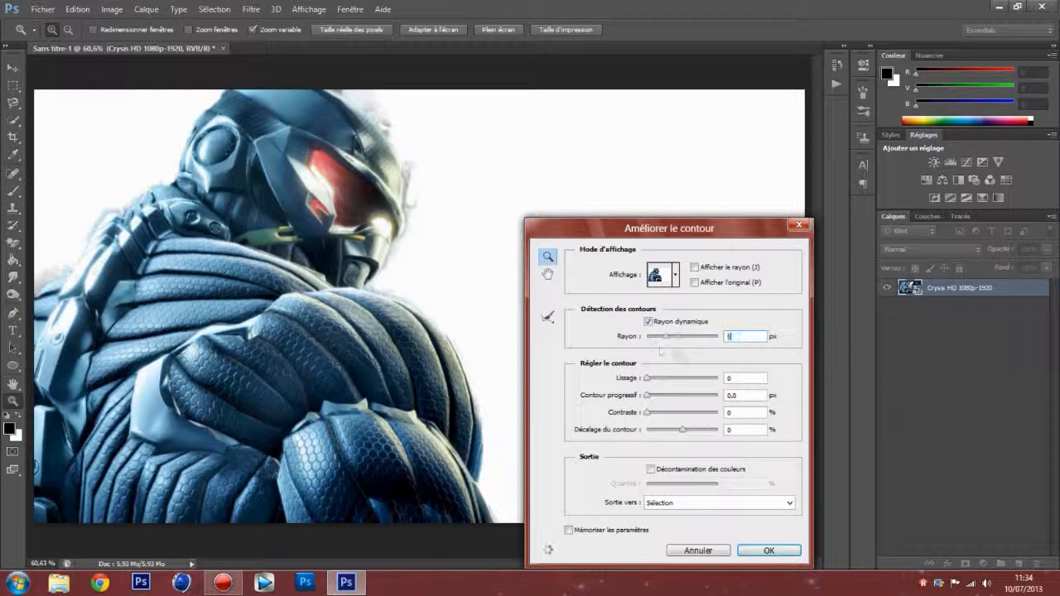
left_click_drag(648, 379, 676, 384)
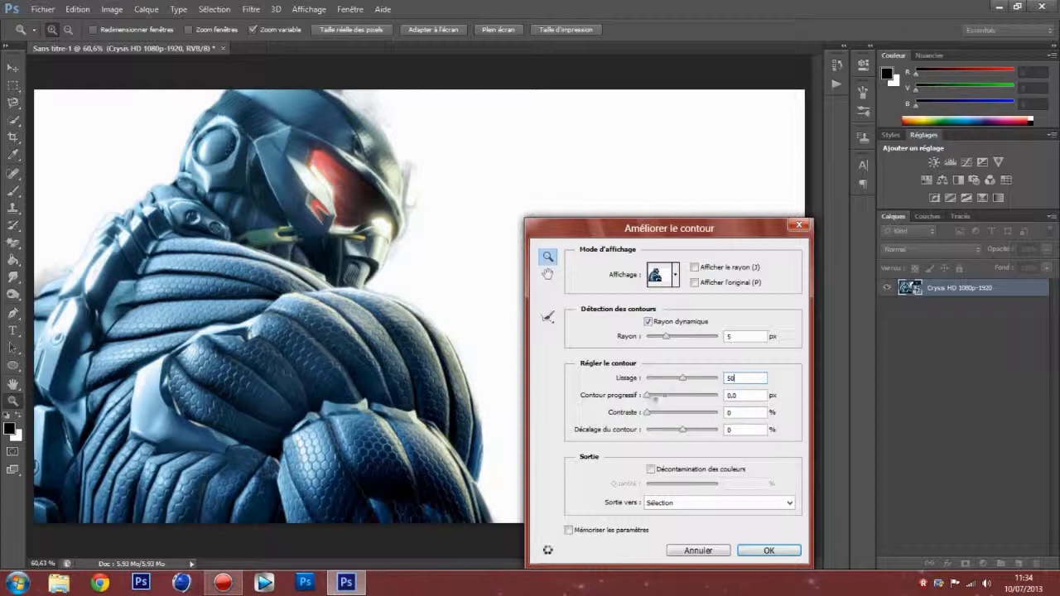
mouse_move(653, 397)
left_mouse_down()
mouse_move(683, 401)
mouse_move(665, 398)
left_mouse_up()
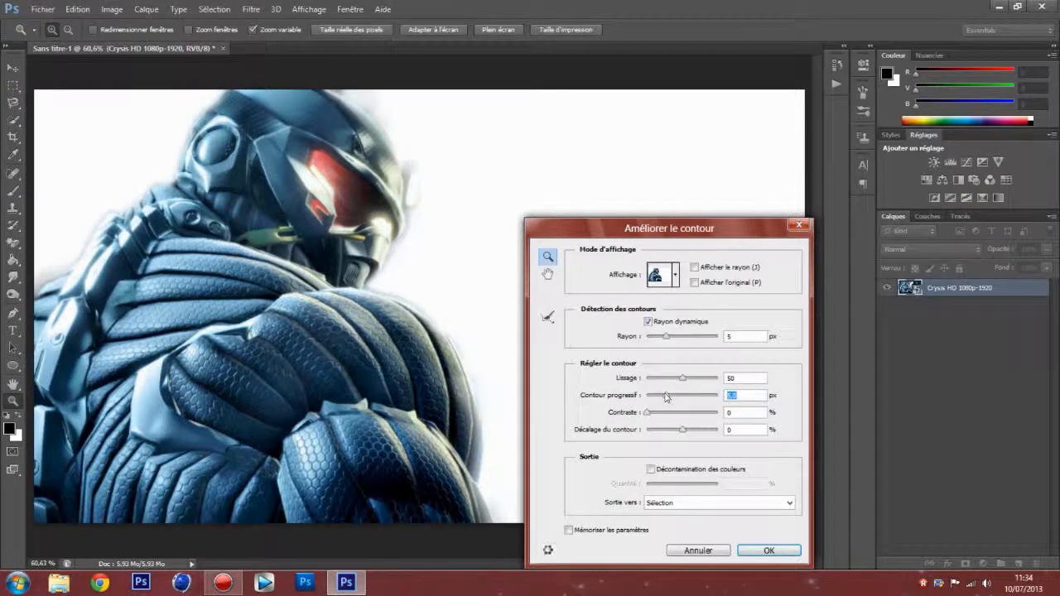
type("2")
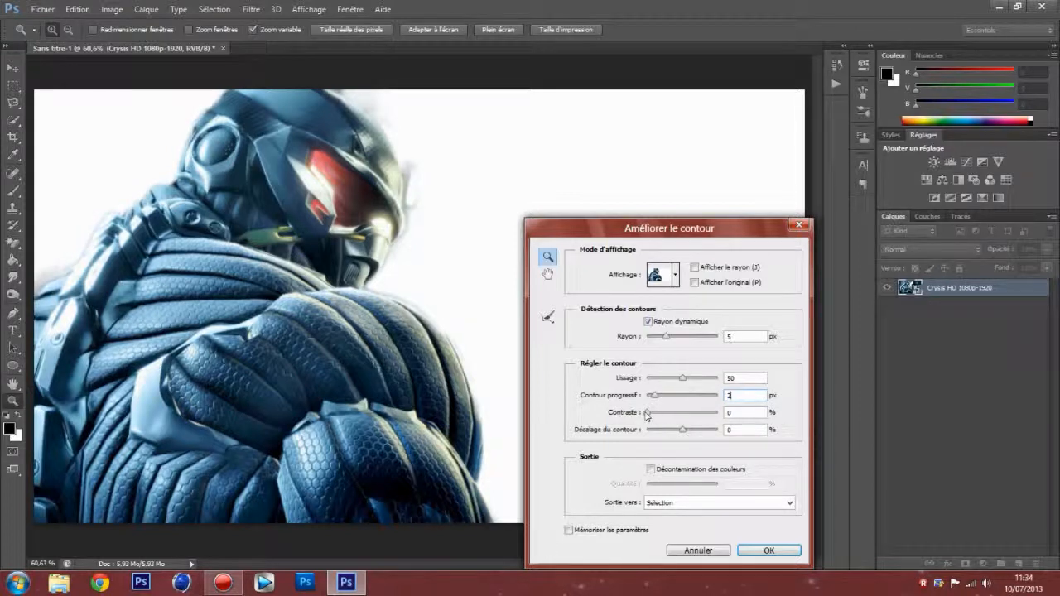
left_click_drag(647, 416, 668, 416)
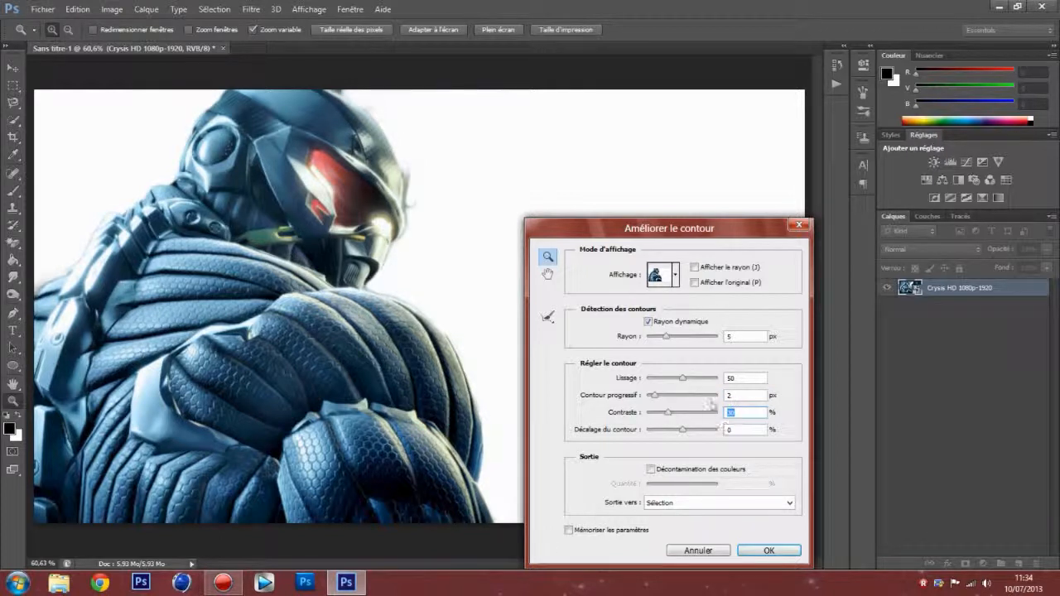
Step: Set the edge shift (Décalage du contour) to -10% and enable colour decontamination (Décontamination des couleurs) at 60%
mouse_move(684, 432)
left_mouse_down()
mouse_move(698, 433)
mouse_move(649, 429)
mouse_move(705, 441)
mouse_move(679, 435)
left_mouse_up()
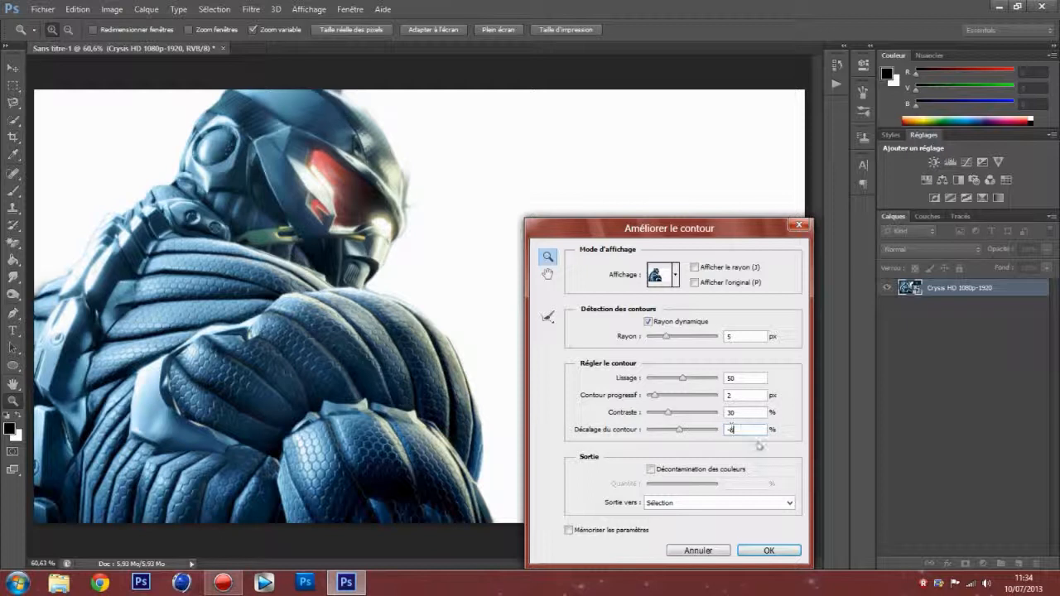
type("10")
left_click(651, 469)
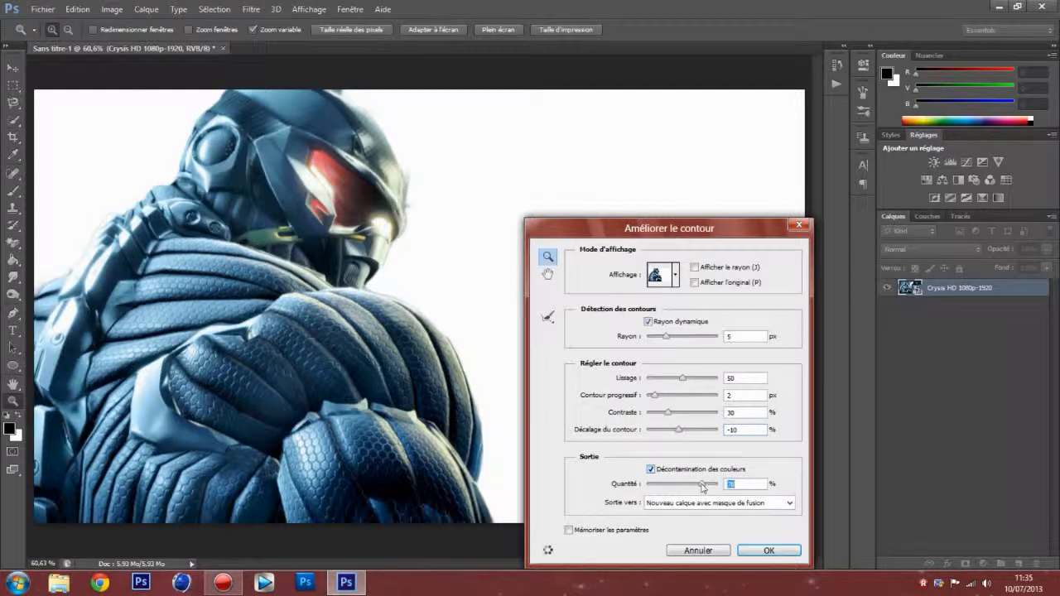
left_click_drag(703, 488, 727, 489)
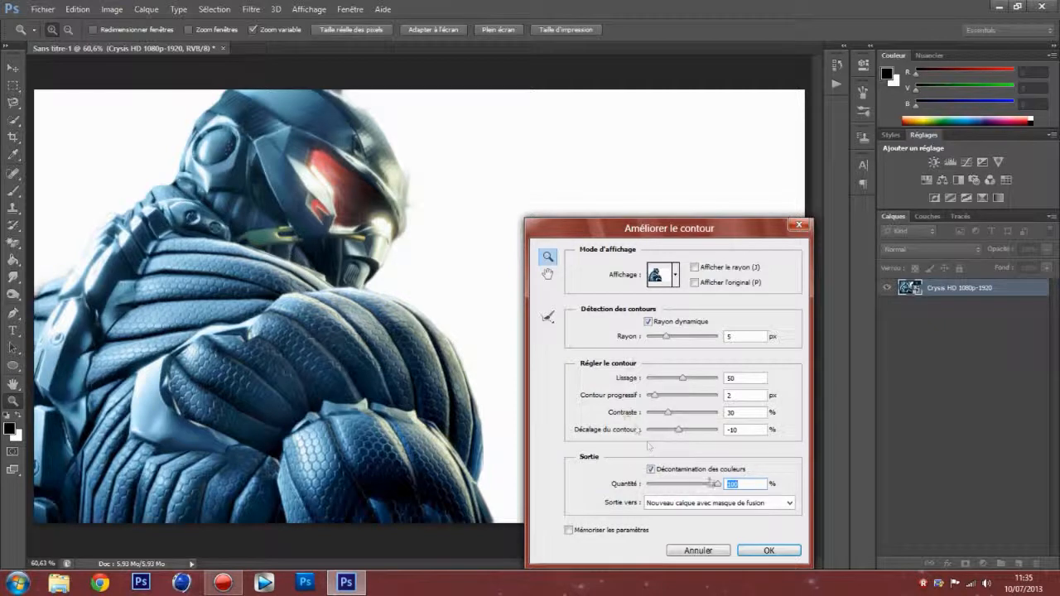
type("50")
left_click_drag(683, 484, 690, 483)
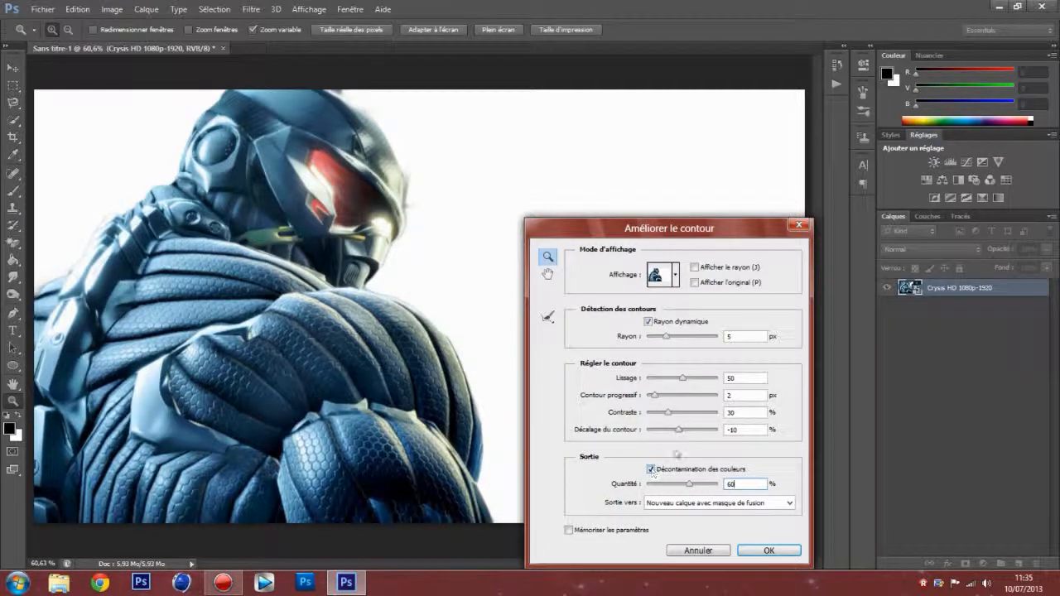
Step: Try an edge shift (Décalage du contour) of -15%, then reset it to 0%
left_click_drag(681, 432, 675, 433)
left_click_drag(674, 430, 700, 435)
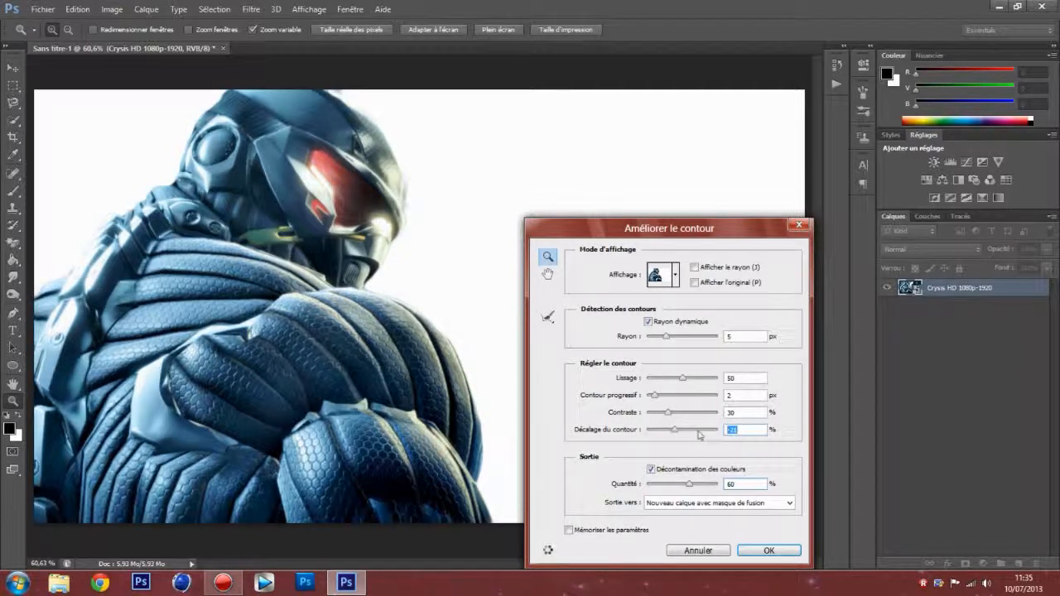
left_click(740, 430)
type("15")
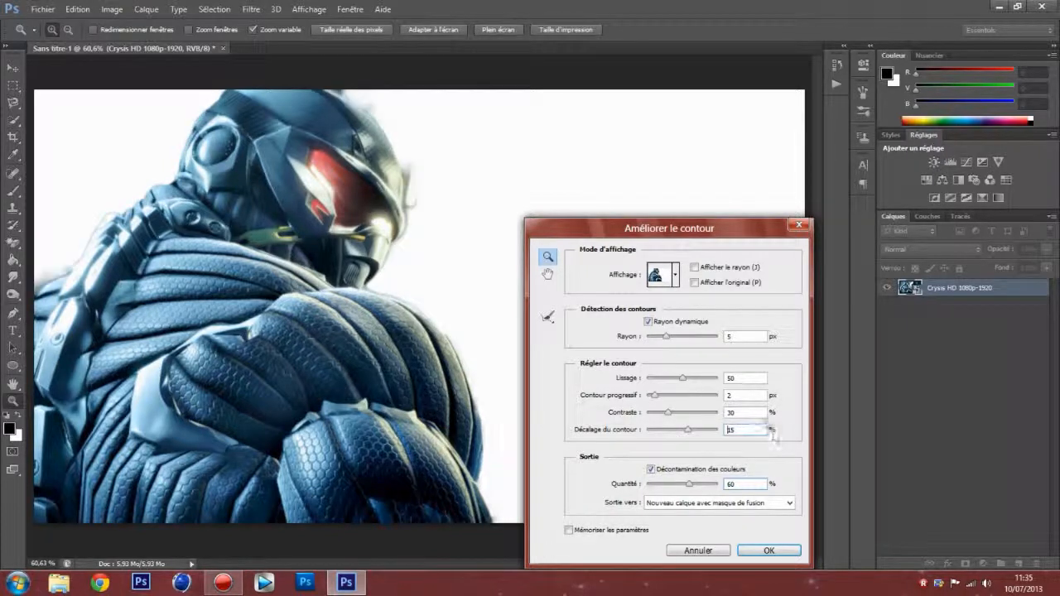
type("-")
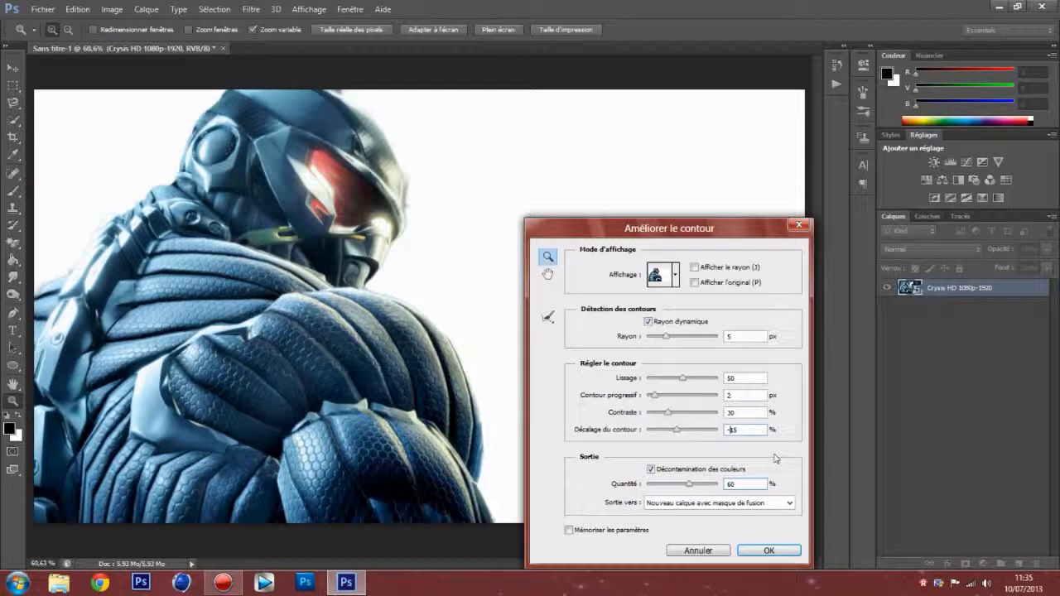
double_click(736, 429)
type("0")
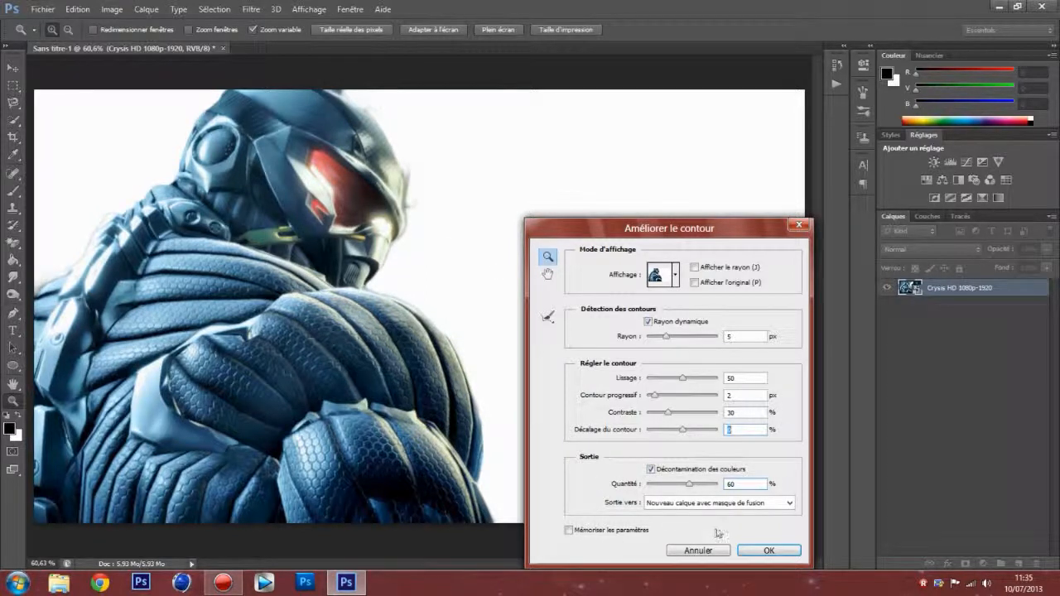
Step: Set the refined edge's output to a new layer (Nouveau calque) and apply the edge refinement
left_click(711, 503)
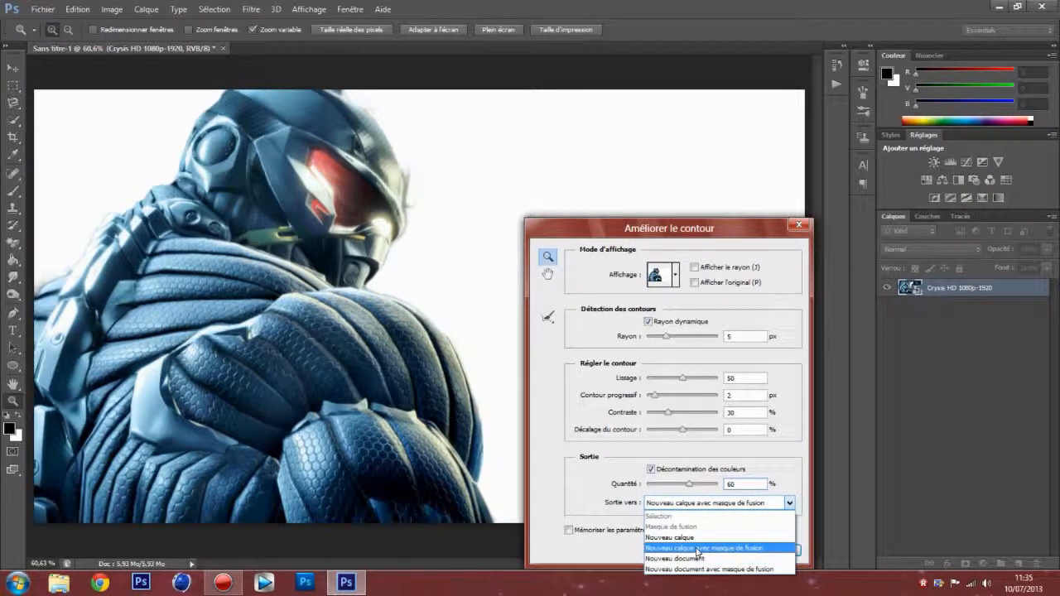
left_click(693, 538)
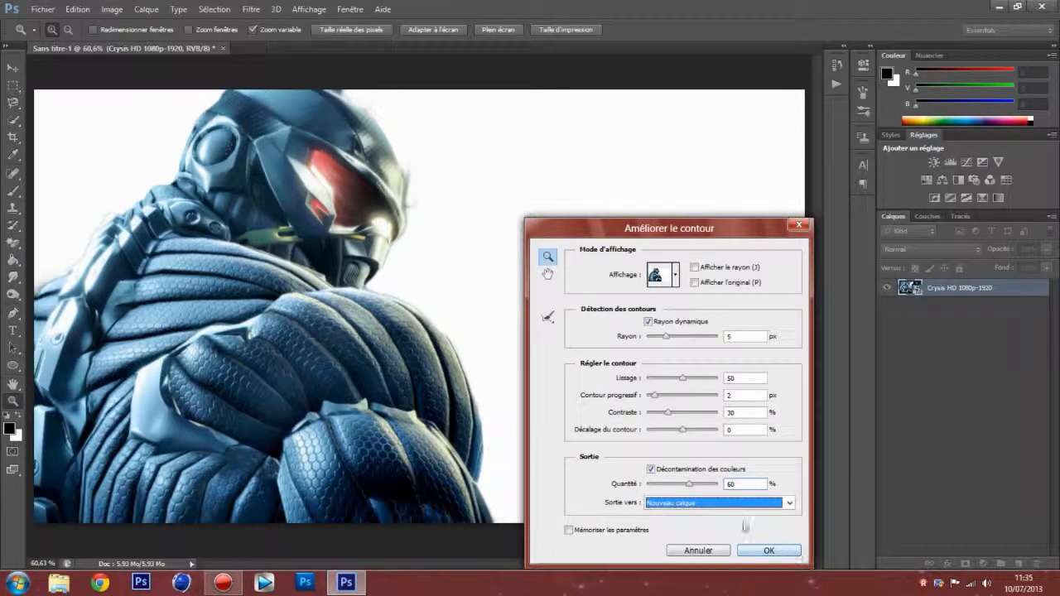
left_click(768, 550)
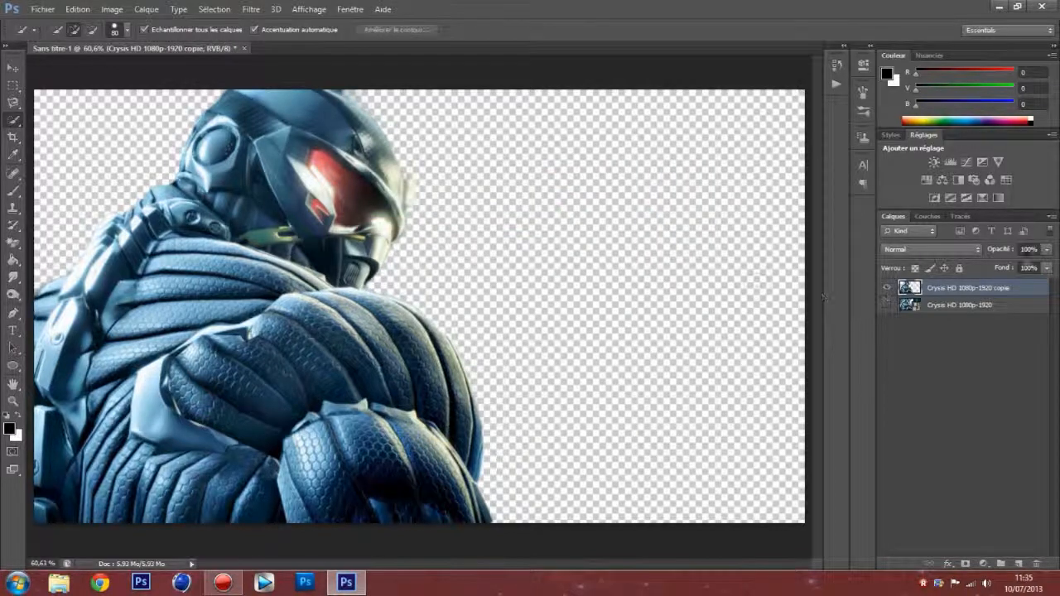
Step: Toggle the visibility of the original and cutout layers to compare the cutout with the source image
left_click(944, 305)
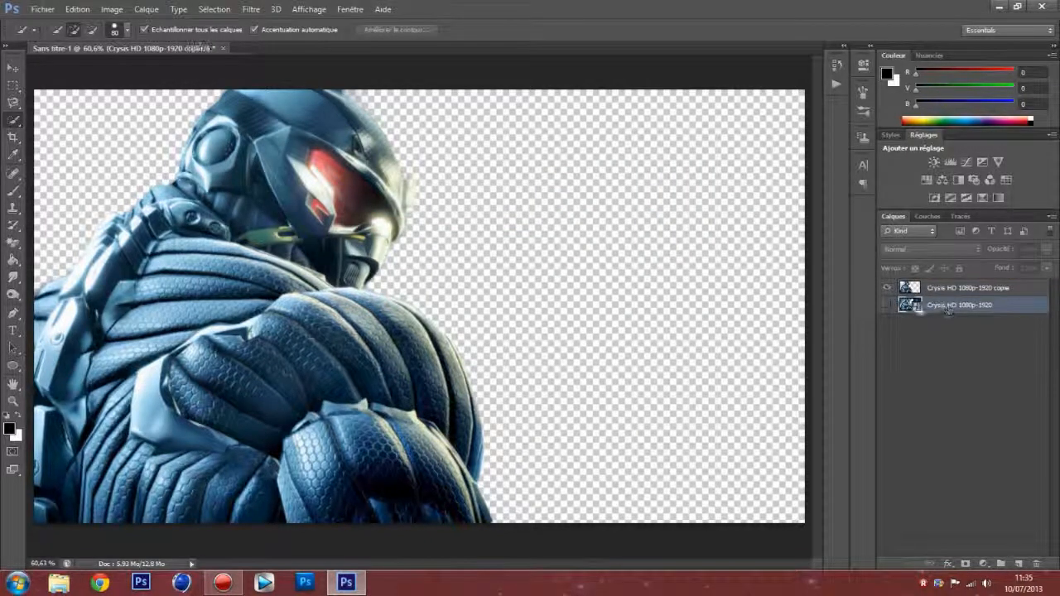
left_click(888, 306)
left_click(888, 306)
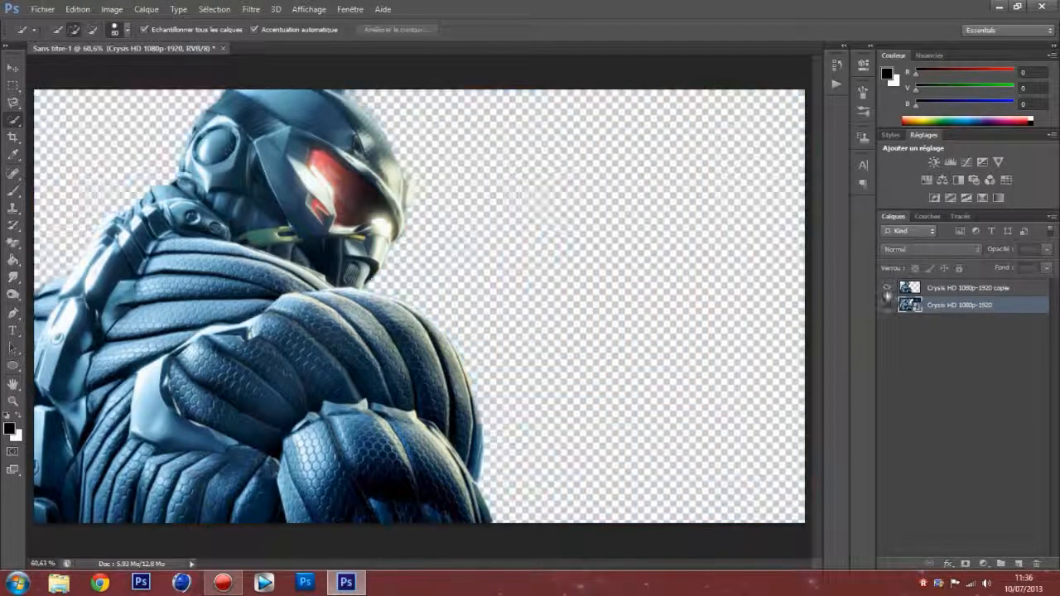
left_click(888, 289)
left_click(888, 289)
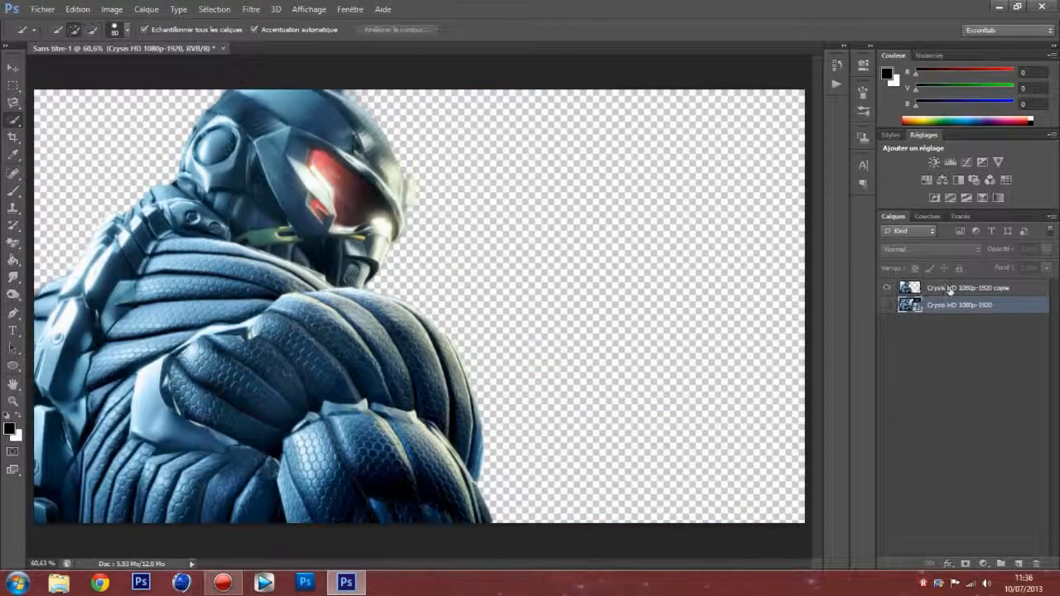
left_click(888, 306)
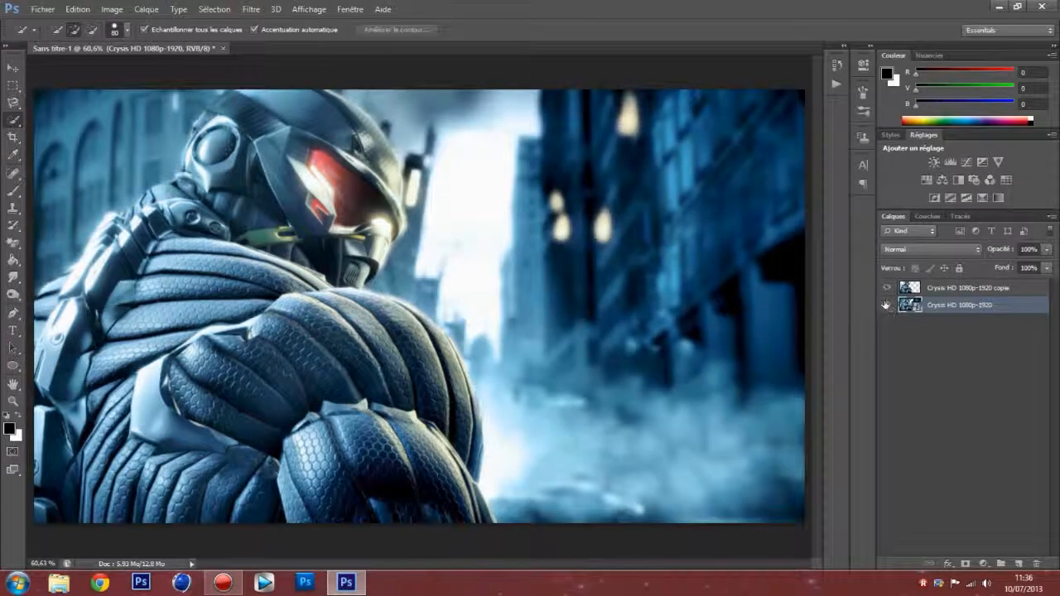
left_click(887, 305)
left_click(887, 305)
Step: Transform the cutout layer by flipping it horizontally and moving it beside the original figure, at about X 1358 px
left_click(916, 286)
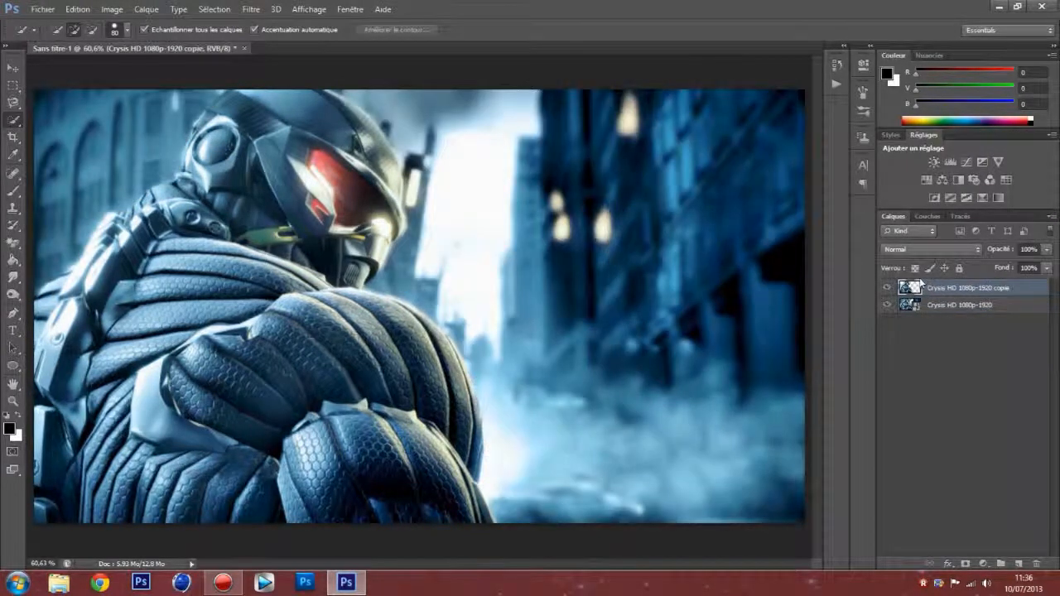
key("ctrl+t")
left_click_drag(227, 245, 563, 248)
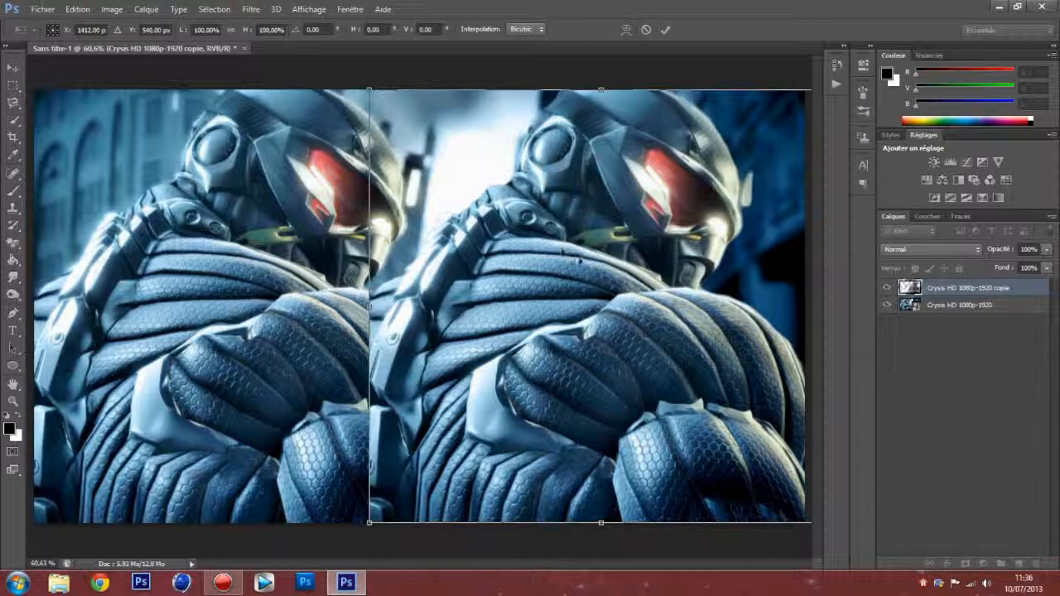
right_click(573, 263)
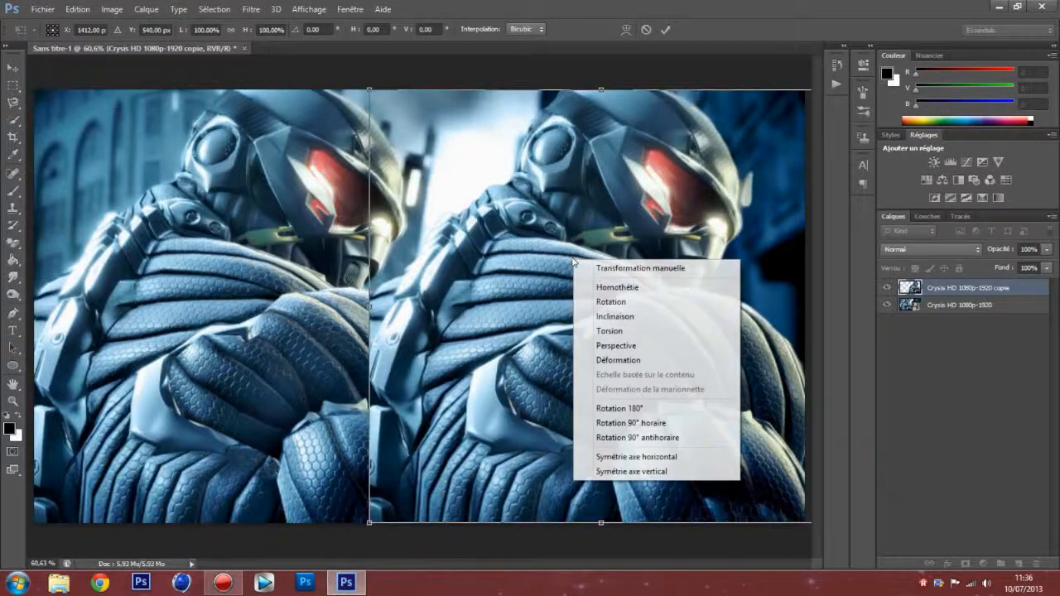
left_click(634, 456)
left_click_drag(628, 449, 612, 423)
key("Return")
key("w")
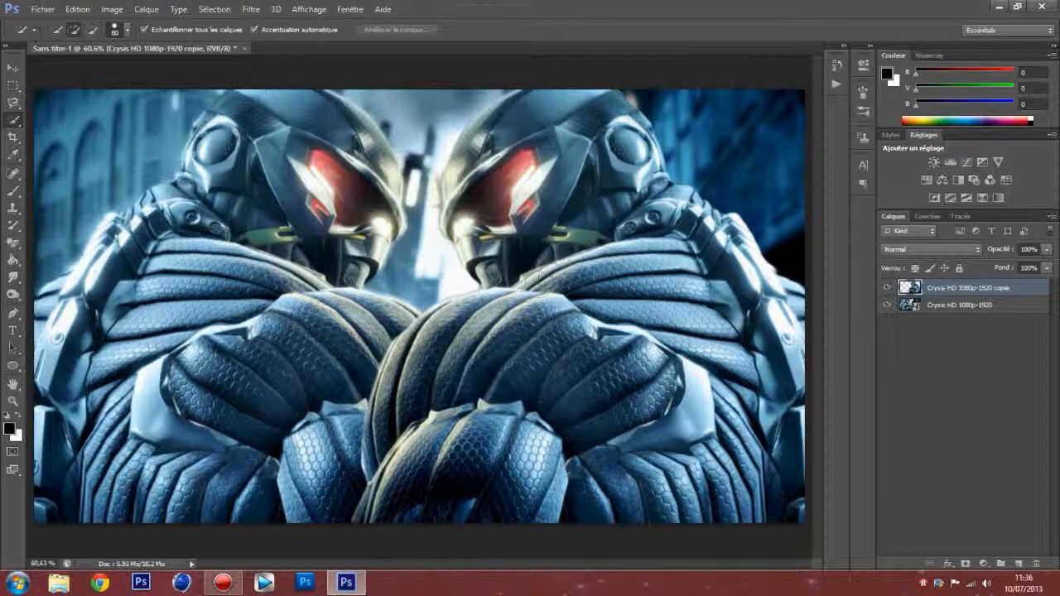
Step: With the original layer hidden, flip the cutout horizontally back to its first orientation and move it toward the canvas centre
left_click(887, 305)
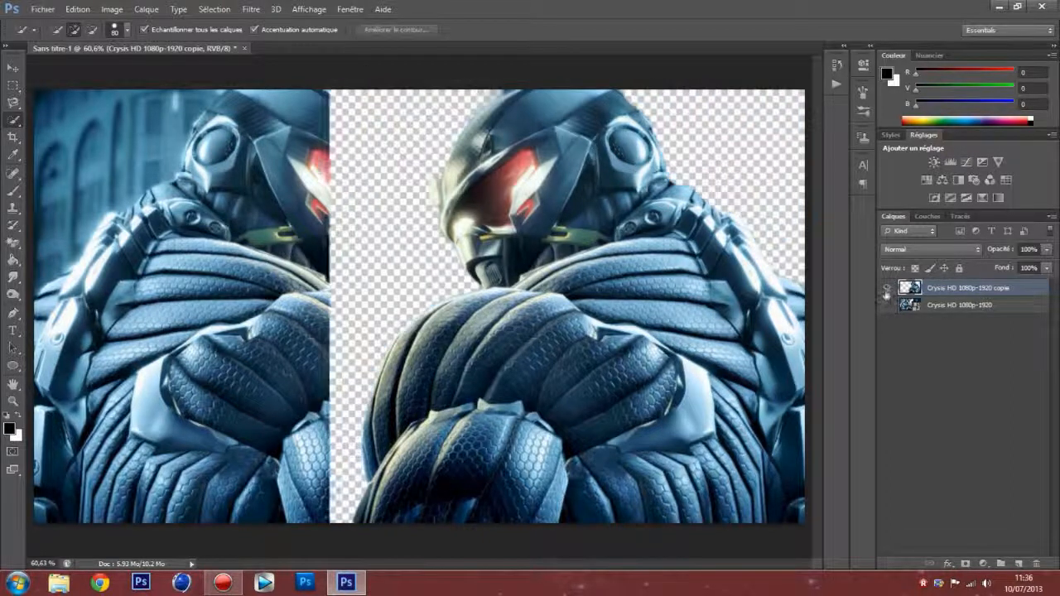
right_click(955, 288)
left_click(1033, 397)
key("ctrl+t")
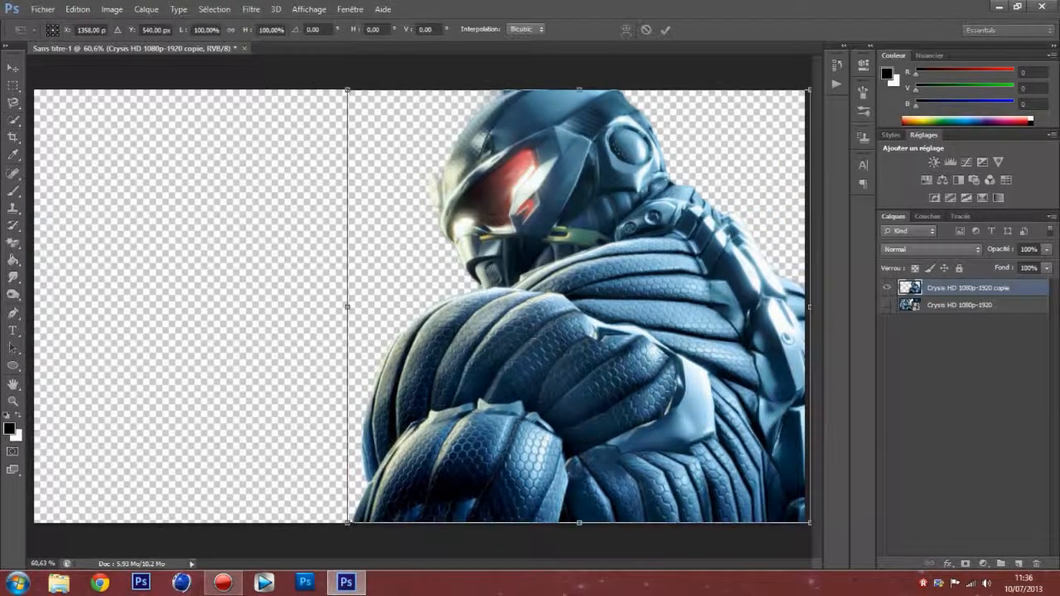
right_click(534, 300)
left_click(596, 498)
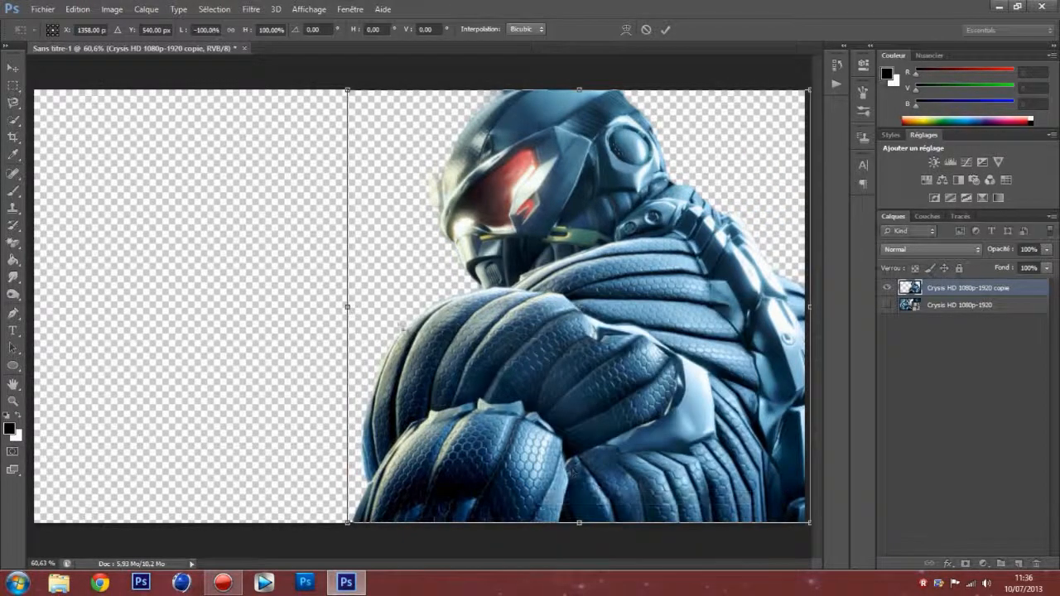
left_click_drag(510, 336, 325, 336)
key("Return")
key("w")
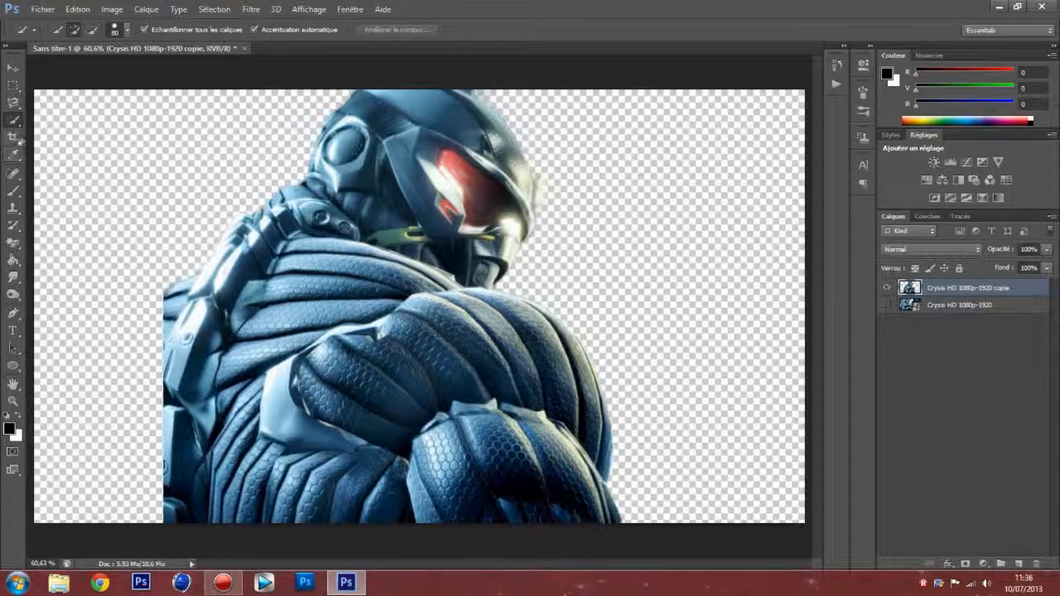
Step: Choose the standard Eraser tool and set its brush size to 27 px for cleaning up the helmet area
left_click(13, 241)
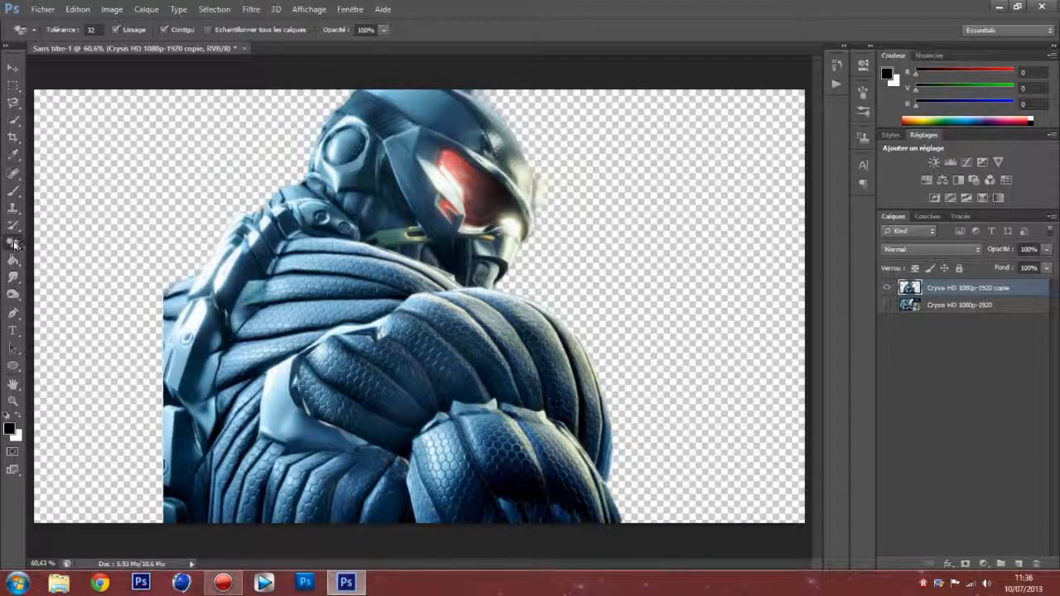
left_click(74, 240)
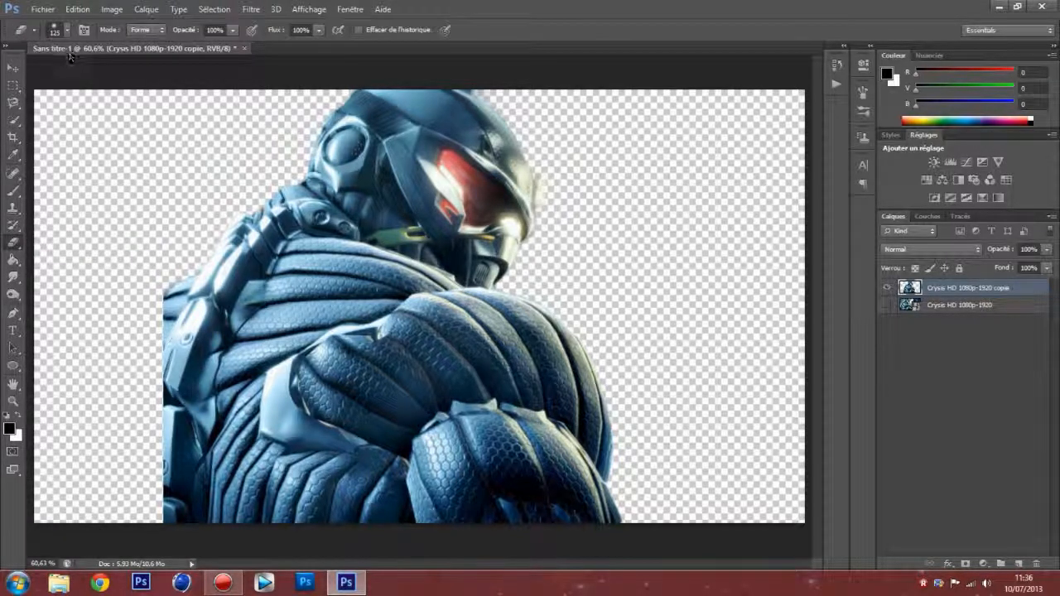
left_click(13, 402)
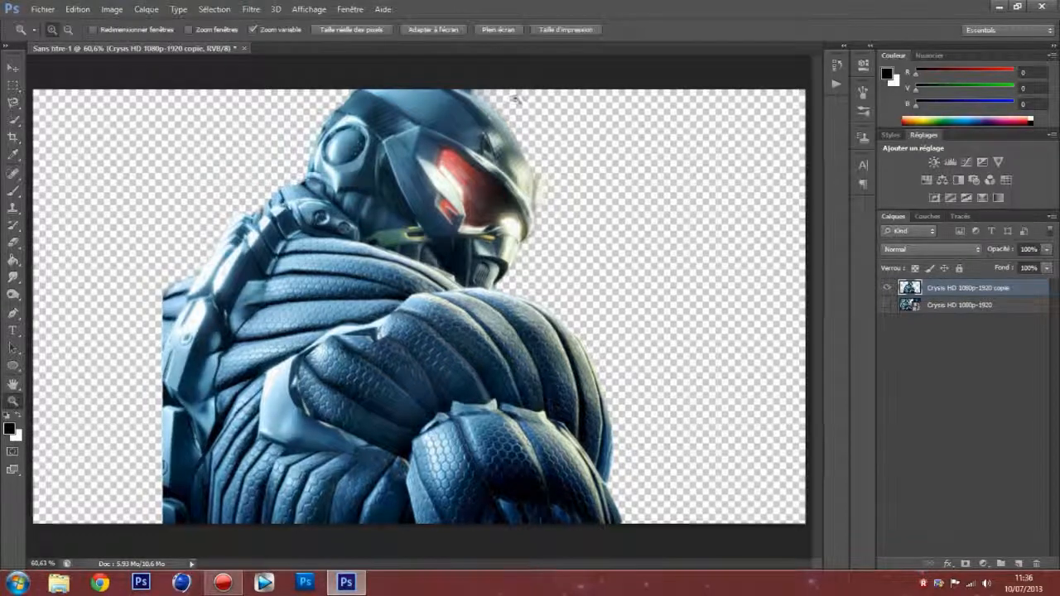
left_click(483, 99)
left_click(482, 99)
left_click(482, 99)
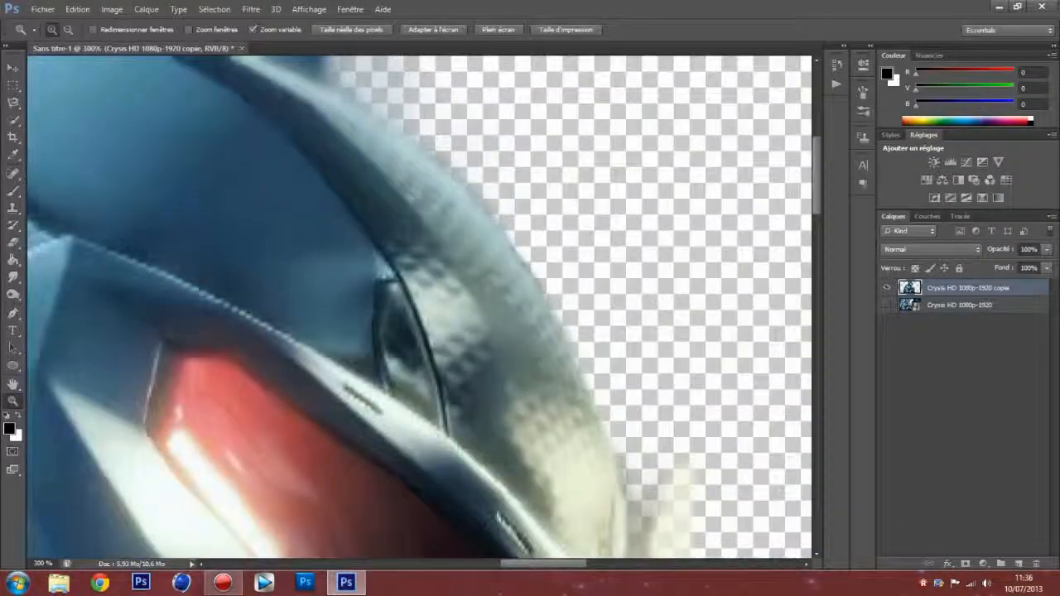
right_click(274, 122)
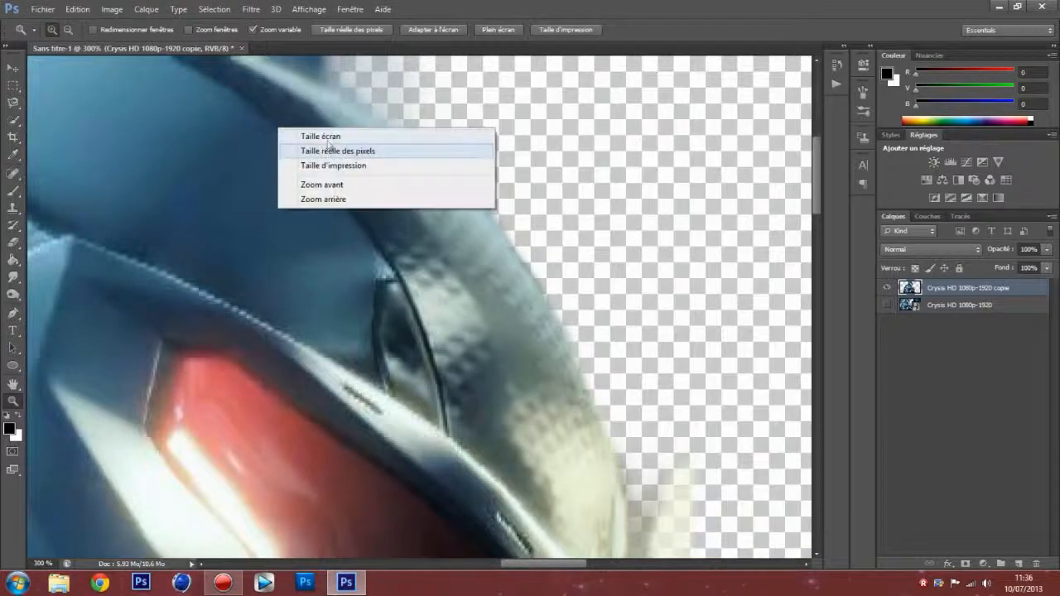
left_click(323, 199)
right_click(318, 152)
left_click(347, 228)
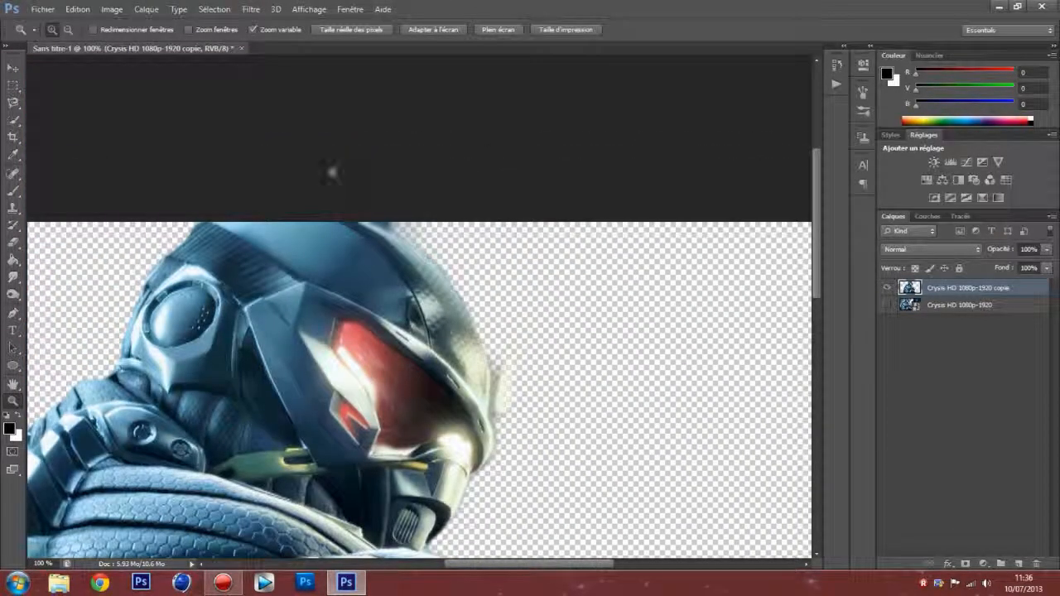
left_click(16, 244)
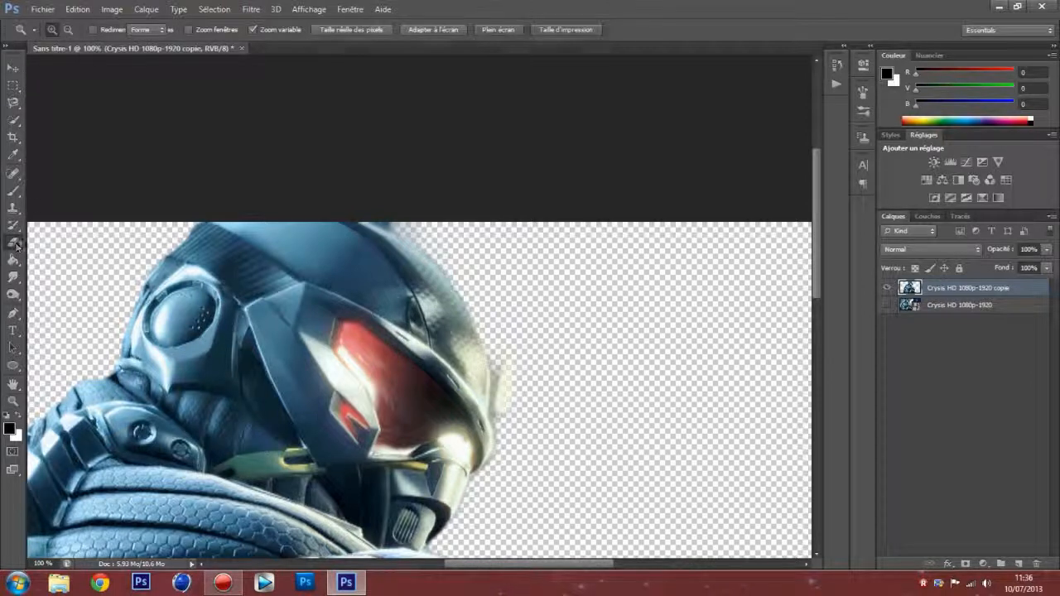
left_click(58, 30)
left_click_drag(58, 73, 37, 74)
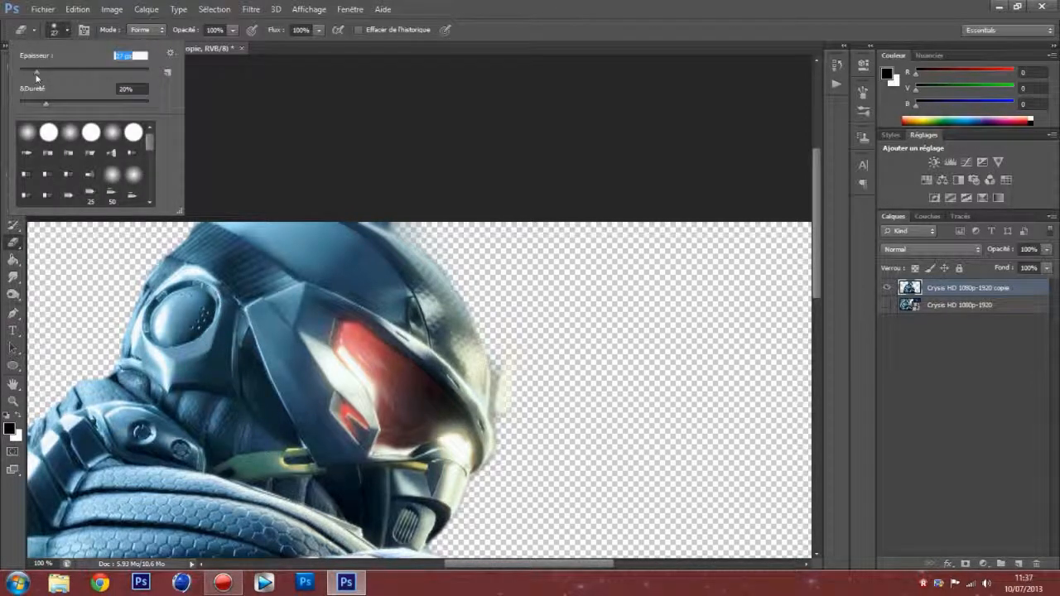
left_click(73, 34)
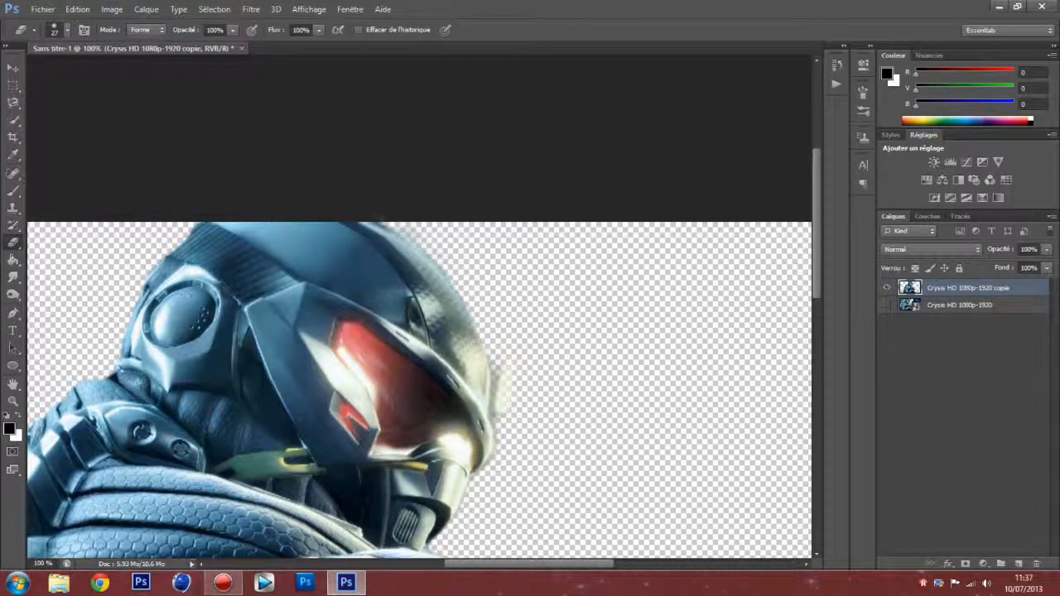
Step: Erase the leftover background fringe along the front edge of the helmet on the cutout layer
mouse_move(488, 303)
left_mouse_down()
mouse_move(507, 332)
mouse_move(498, 413)
mouse_move(488, 351)
mouse_move(505, 407)
mouse_move(494, 478)
left_mouse_up()
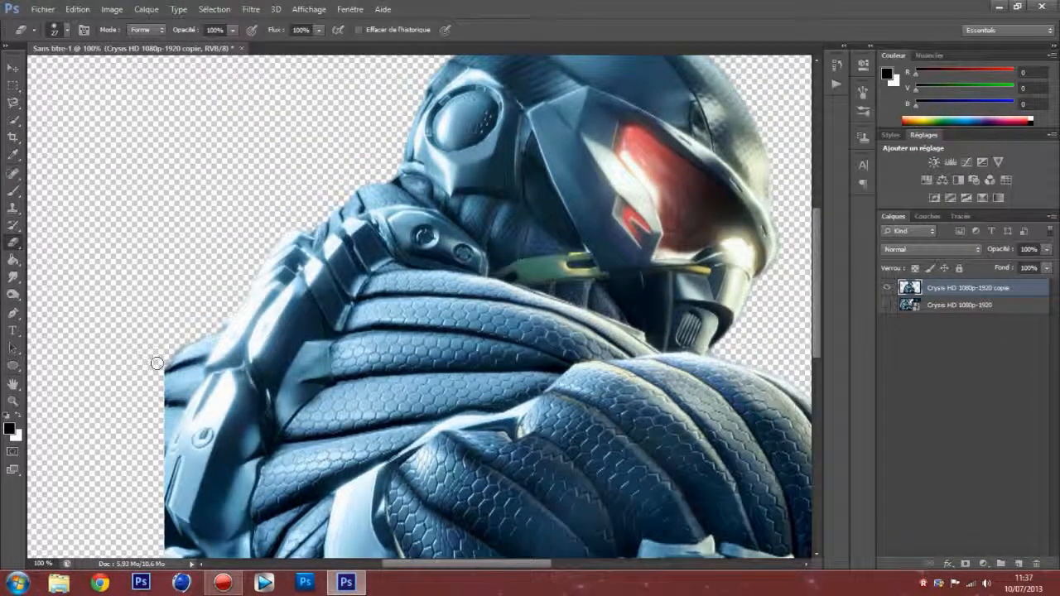
left_click_drag(483, 565, 561, 565)
left_click_drag(814, 251, 814, 340)
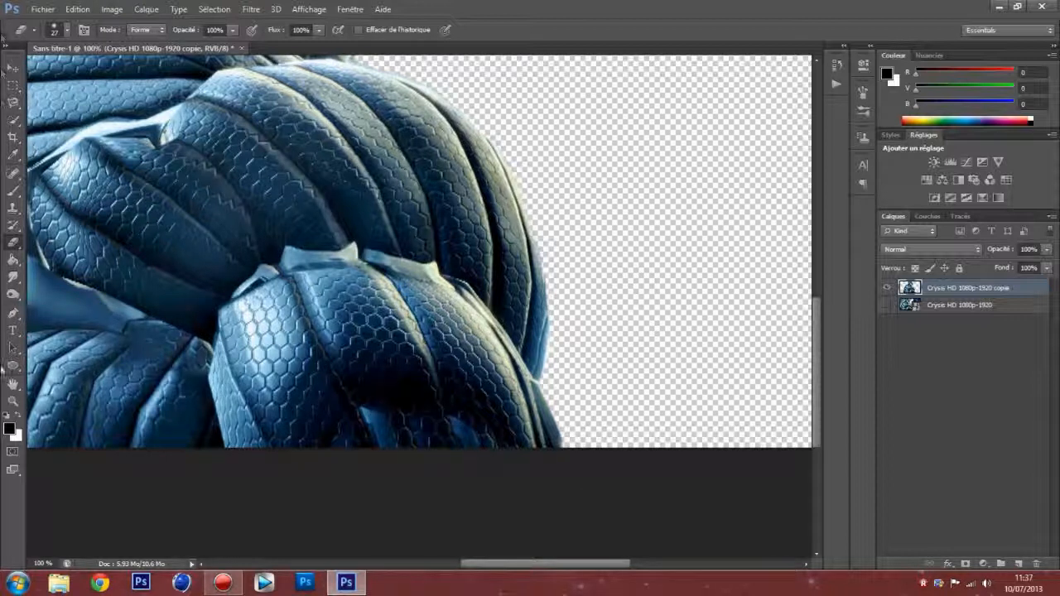
left_click(13, 401)
right_click(249, 280)
left_click(265, 289)
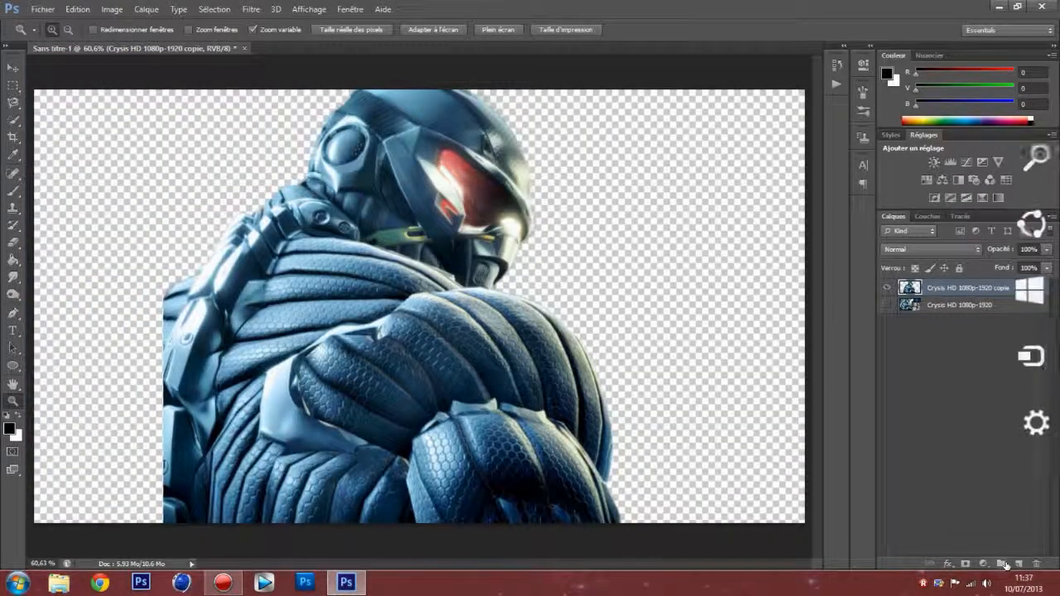
Step: Add a new layer beneath the other layers and fill it with black
left_click(1018, 564)
left_click_drag(940, 287, 950, 331)
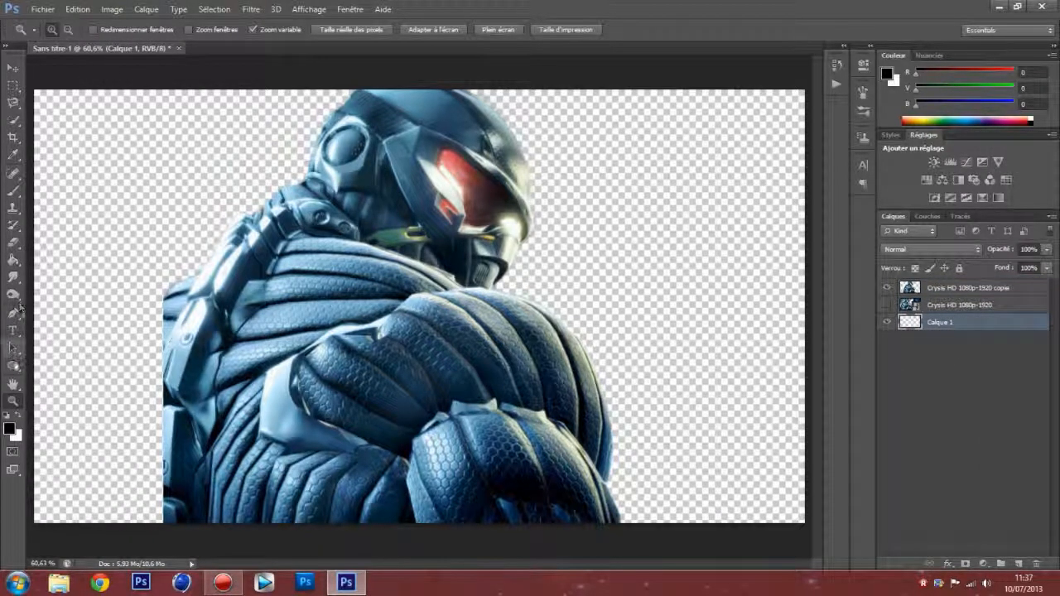
left_click(14, 258)
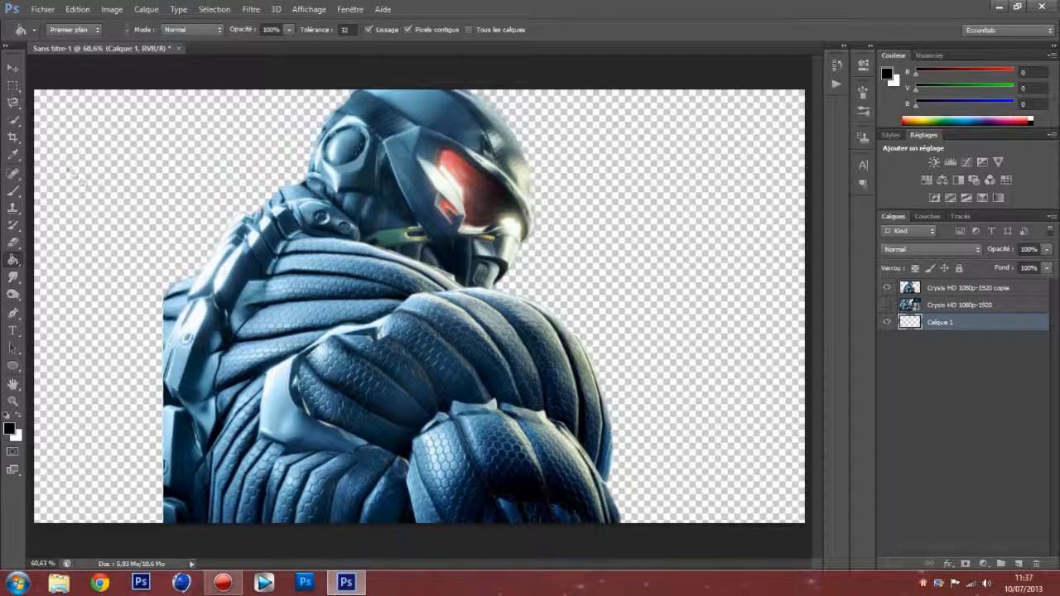
left_click(73, 214)
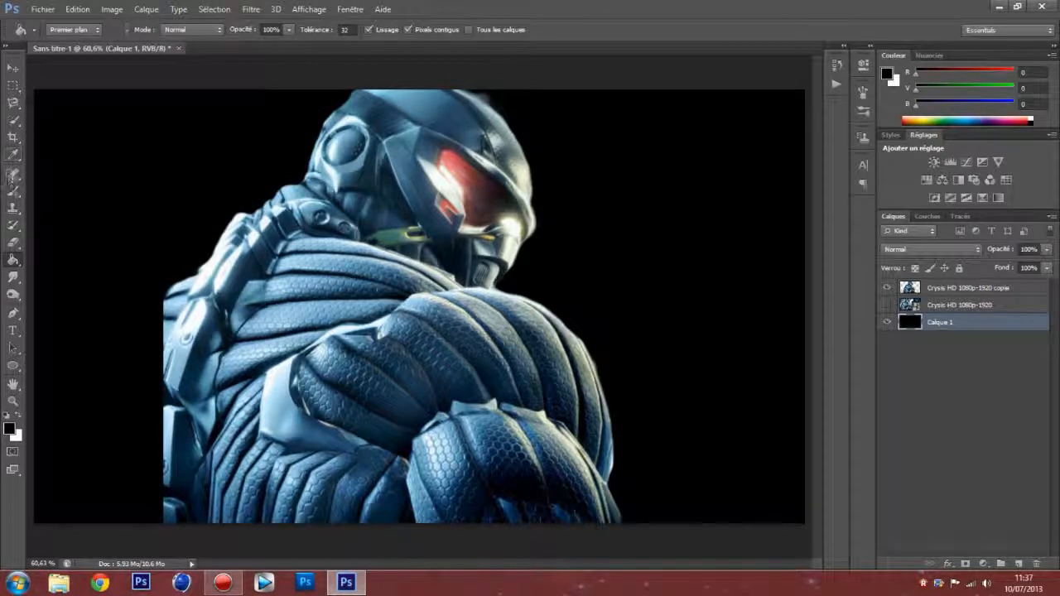
left_click(13, 242)
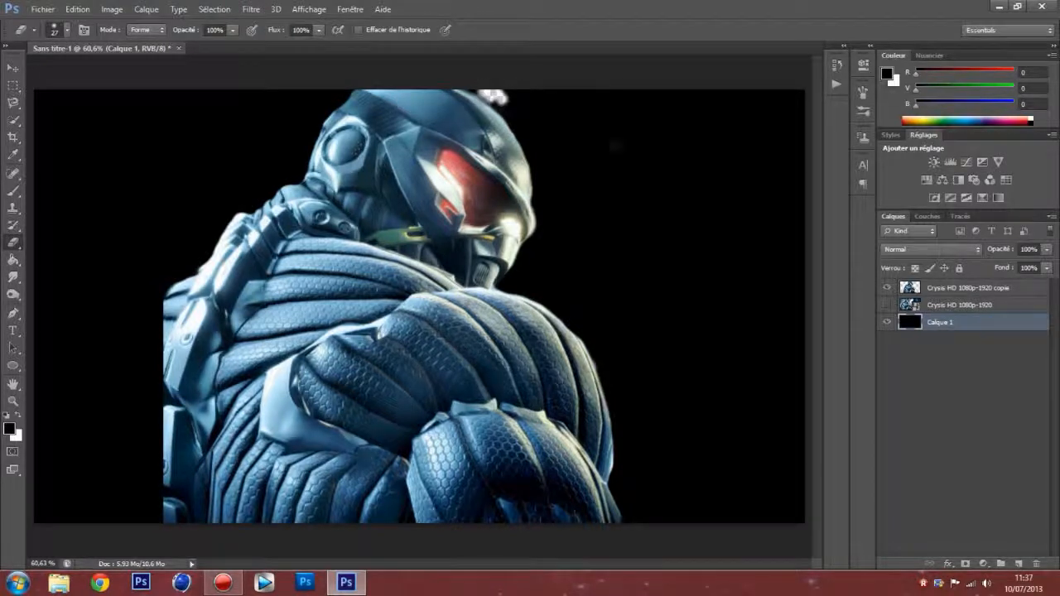
left_click(950, 285)
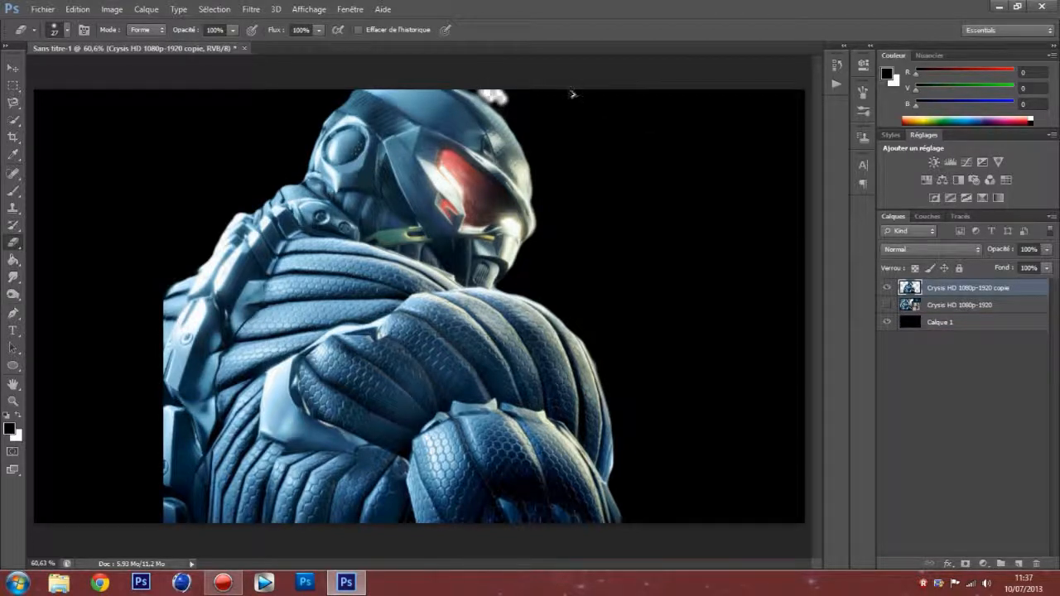
key("ctrl+alt+z")
key("ctrl+alt+z")
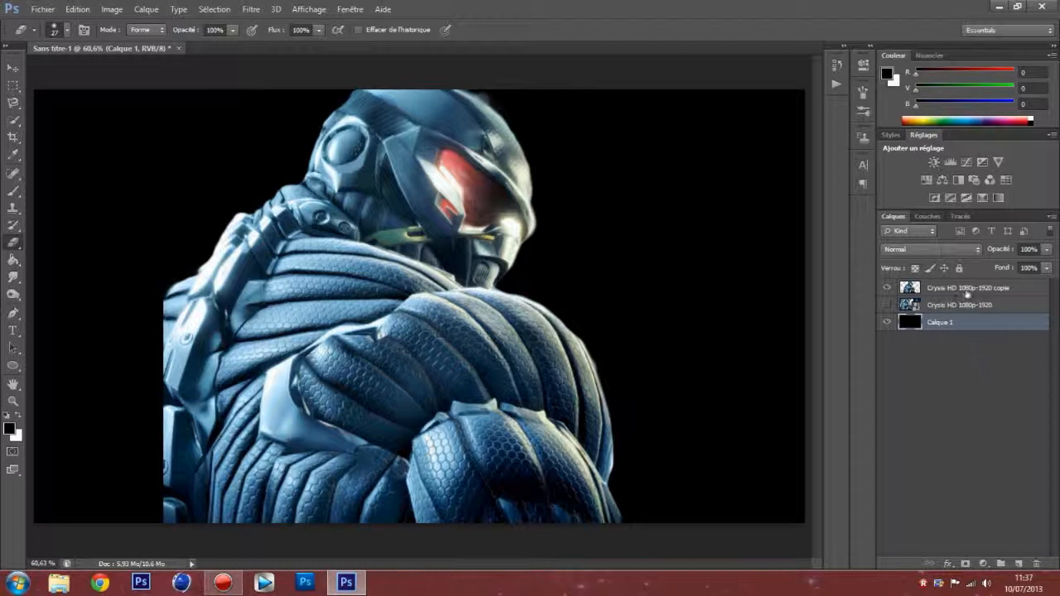
Step: Erase the remaining fringe around the helmet's upper and front edges on the cutout layer
left_click(967, 289)
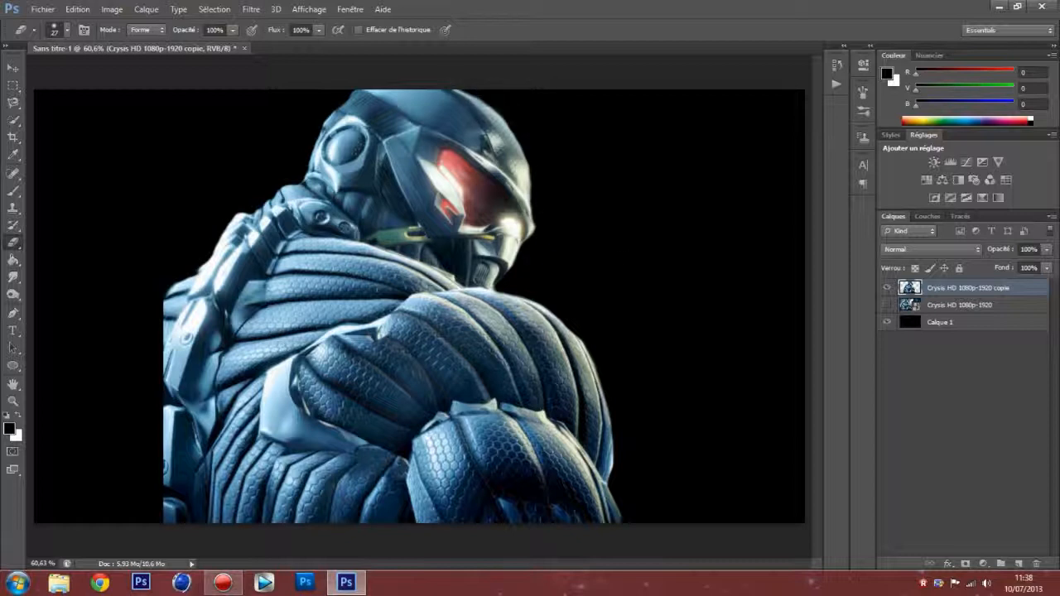
Step: Delete the black background layer and minimise the image editor's window
left_click(937, 323)
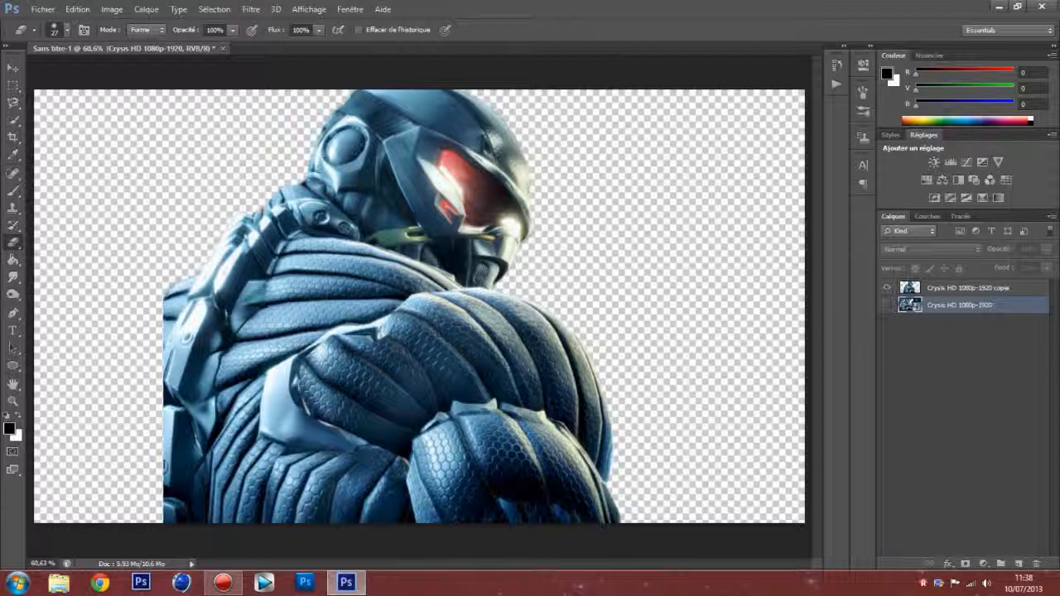
left_click(999, 7)
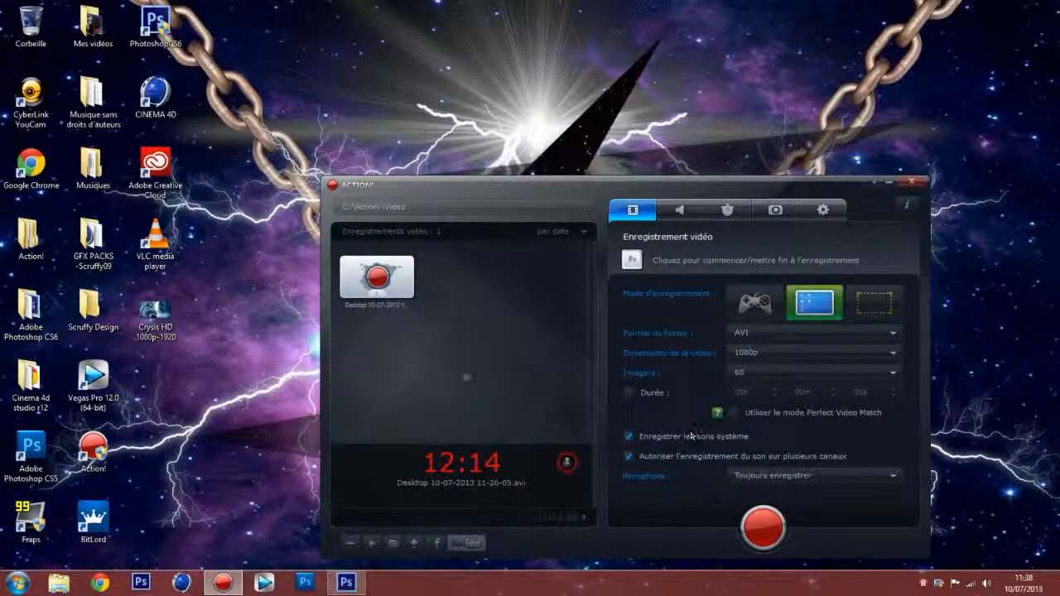